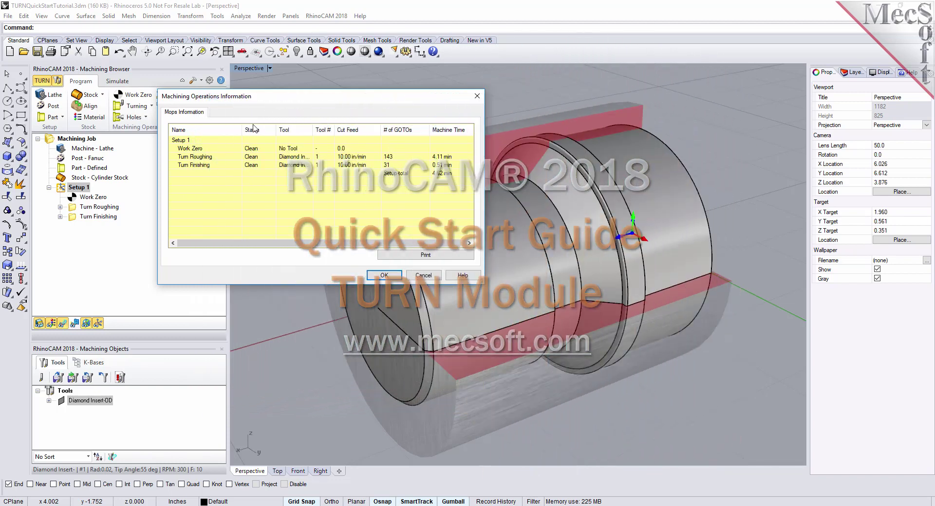
click(383, 276)
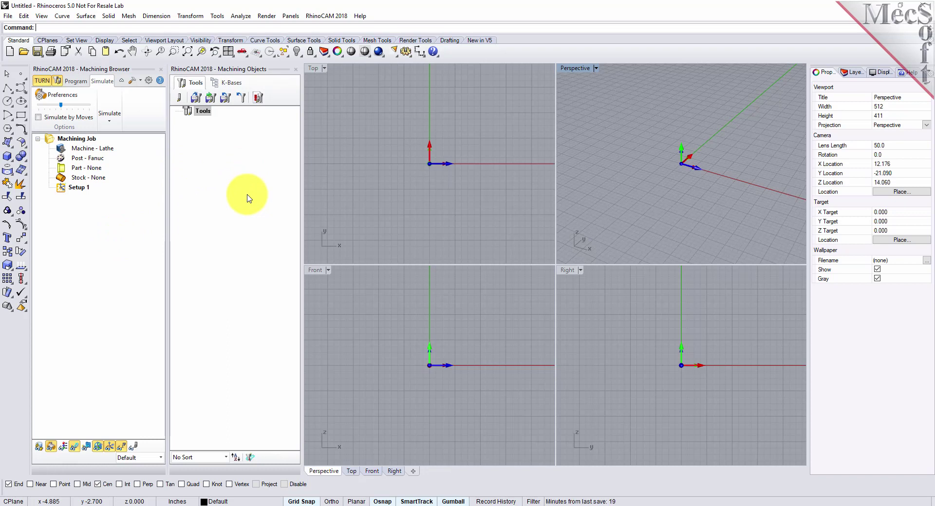
Step: Close the Machining Objects and Machining Browser windows and load the RhinoCAM TURN module
click(296, 69)
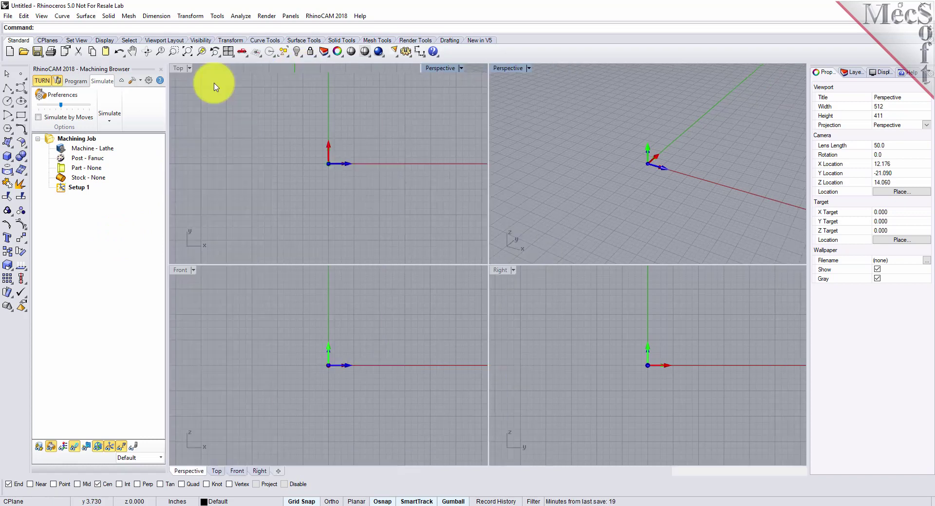
click(162, 69)
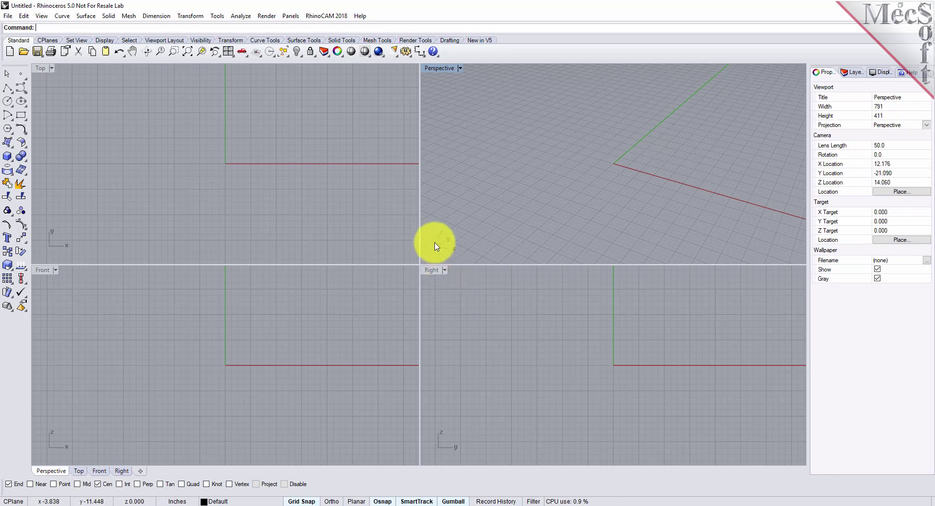
click(347, 18)
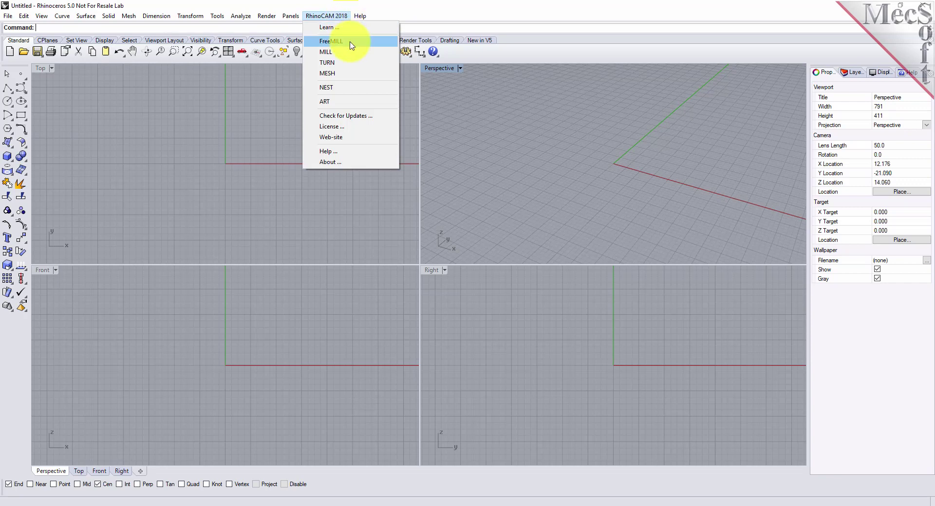
click(354, 65)
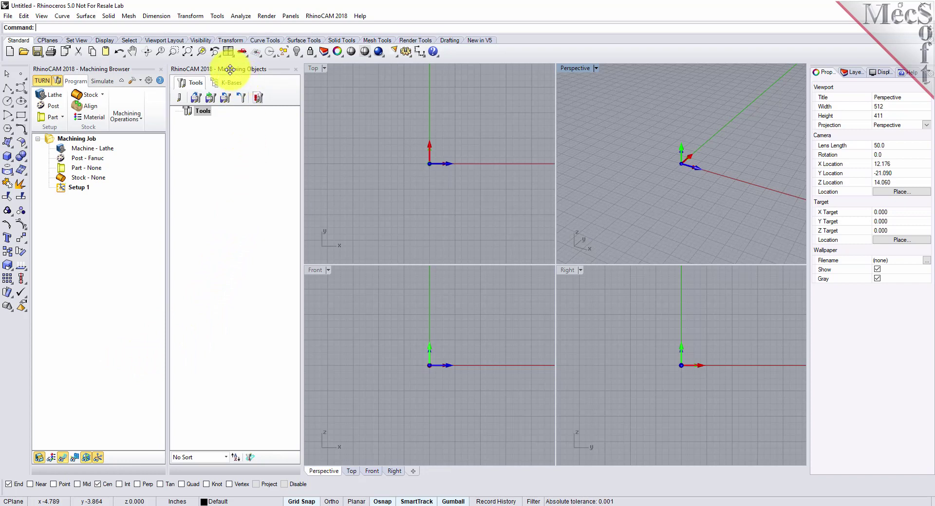
Step: Dock the Machining Objects browser directly beneath the Machining Browser
drag(230, 69, 358, 151)
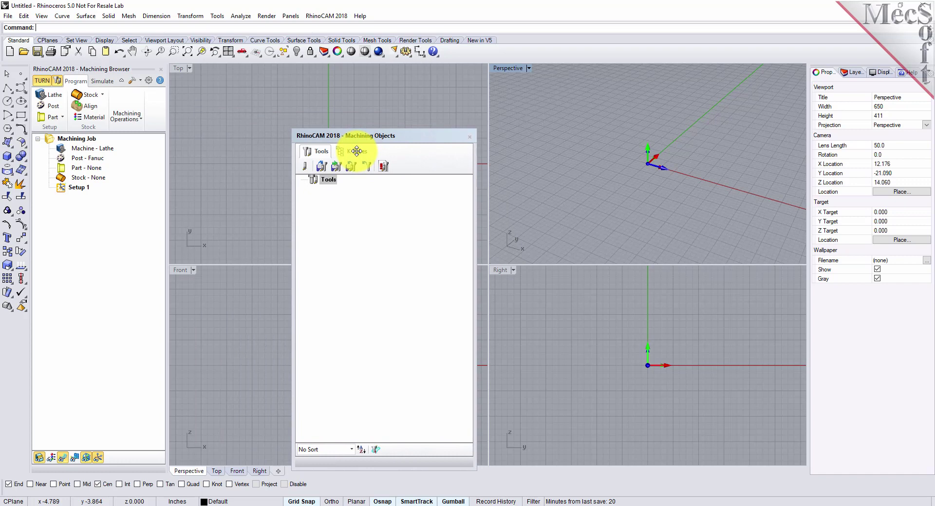
drag(357, 151, 96, 384)
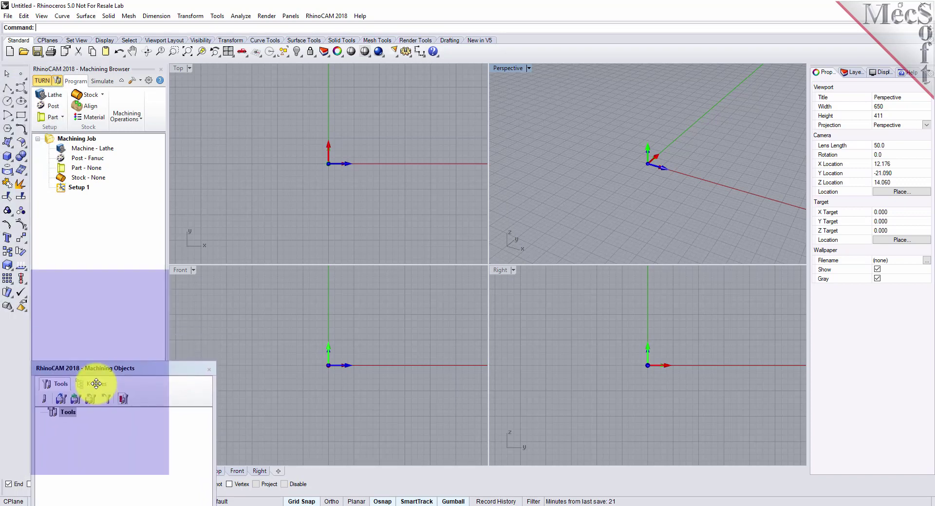
drag(96, 383, 95, 383)
drag(96, 383, 96, 383)
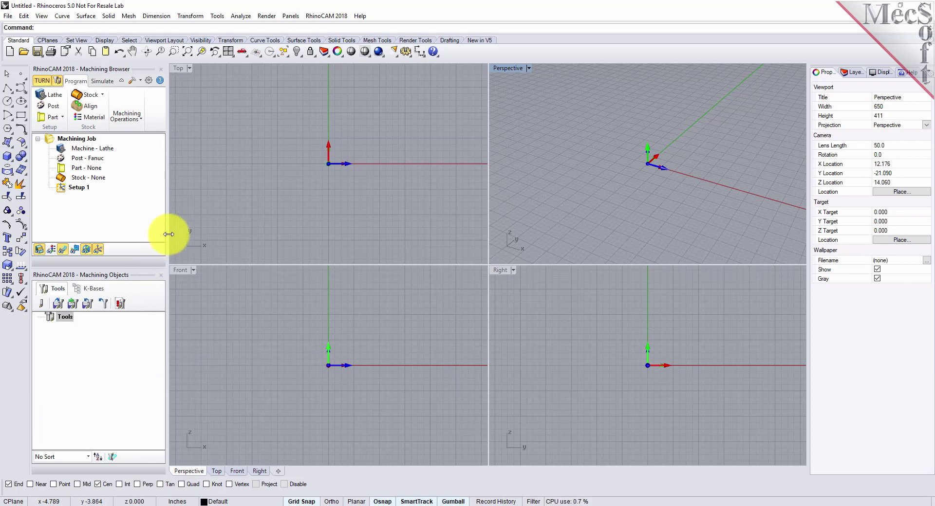
Step: Widen the two docked browsers and give the Machining Browser more height than the Machining Objects browser
click(211, 241)
drag(167, 233, 208, 235)
drag(135, 267, 139, 342)
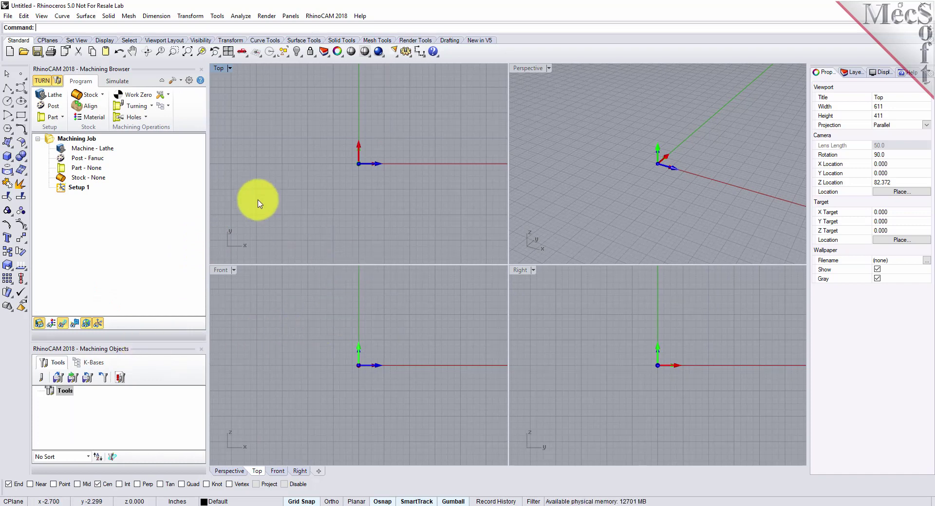
Step: Open the part file TURNQuickStartTutorial.3dm from the QuickStart folder
click(23, 51)
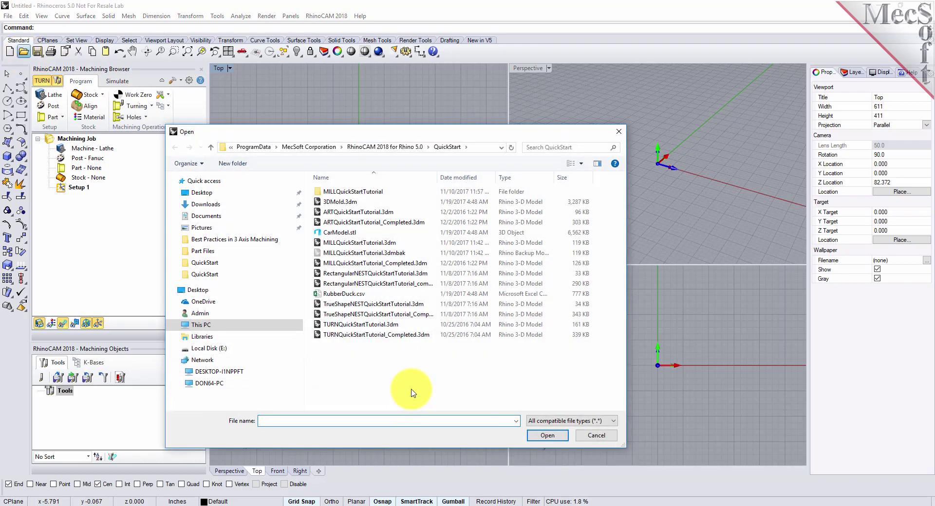
click(446, 148)
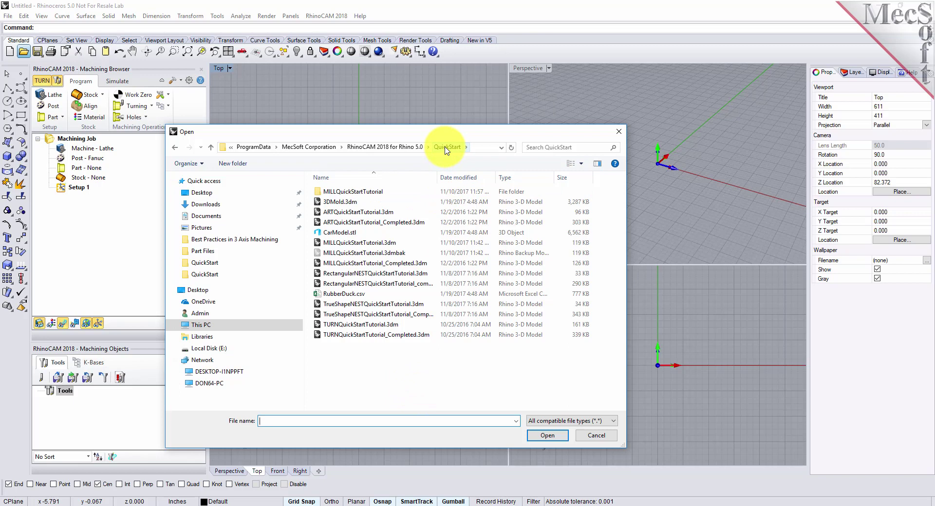
click(344, 328)
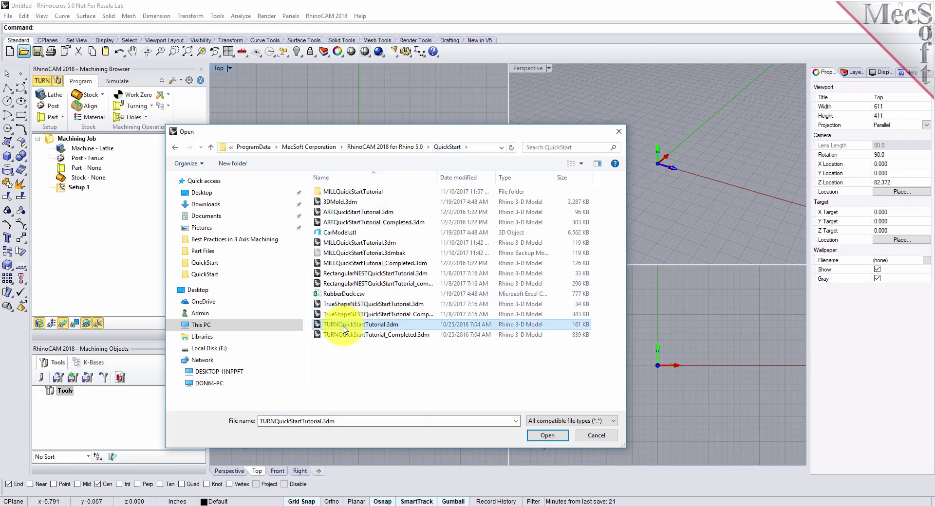
click(535, 437)
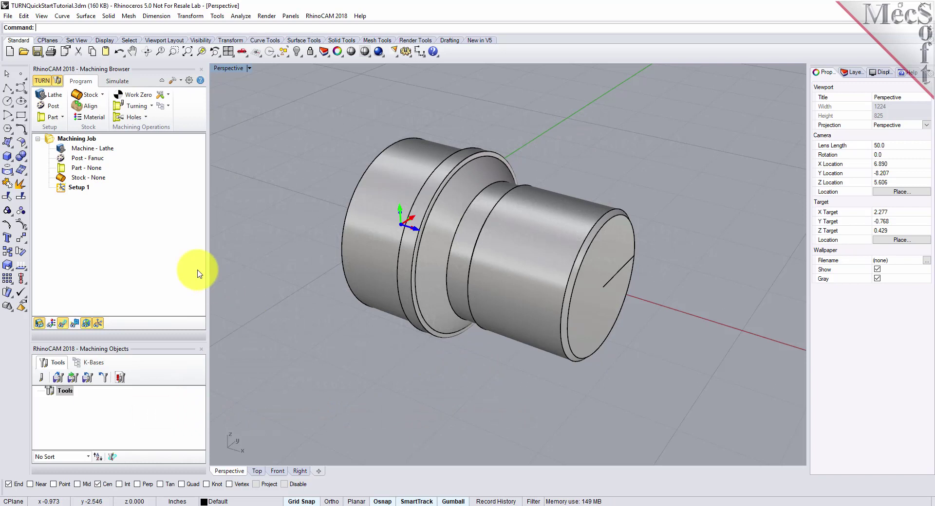
Step: Set the lathe's maximum RPM to 10000 in the turning machine setup
click(58, 100)
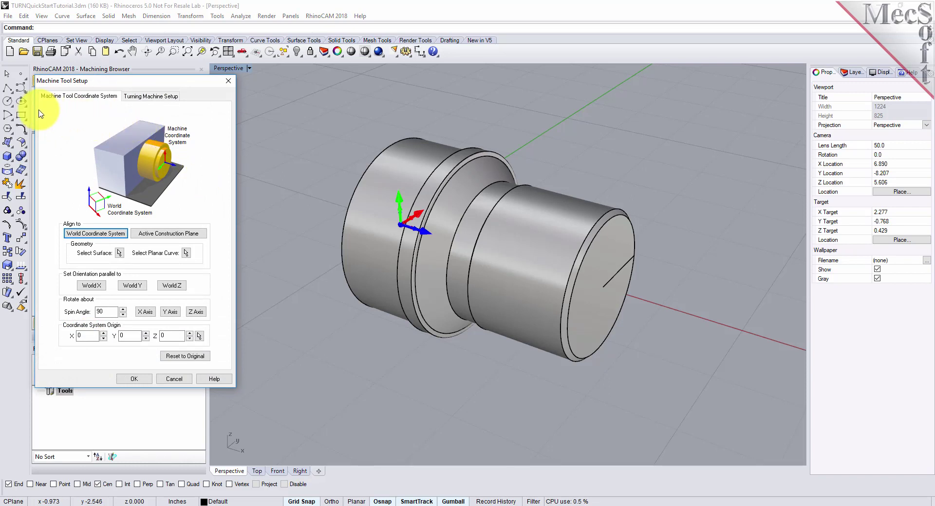
click(155, 97)
drag(112, 120, 91, 120)
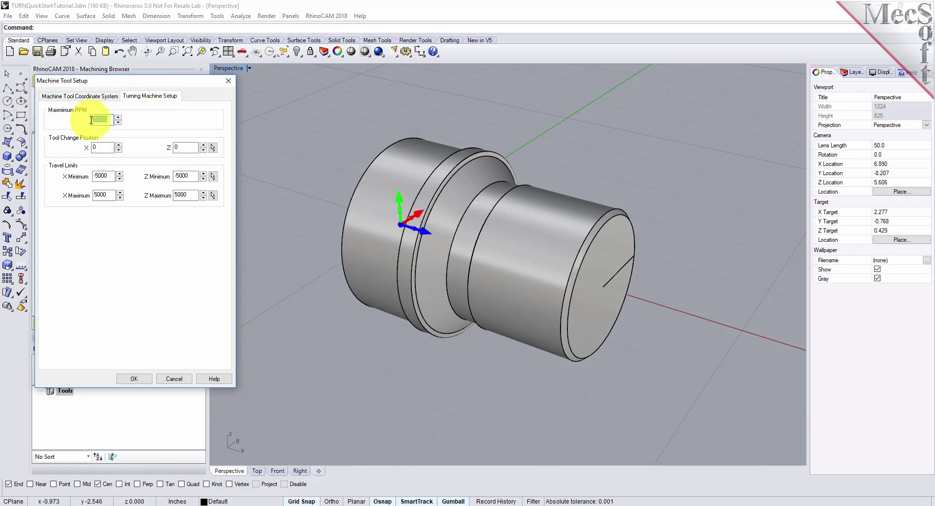
text(10000)
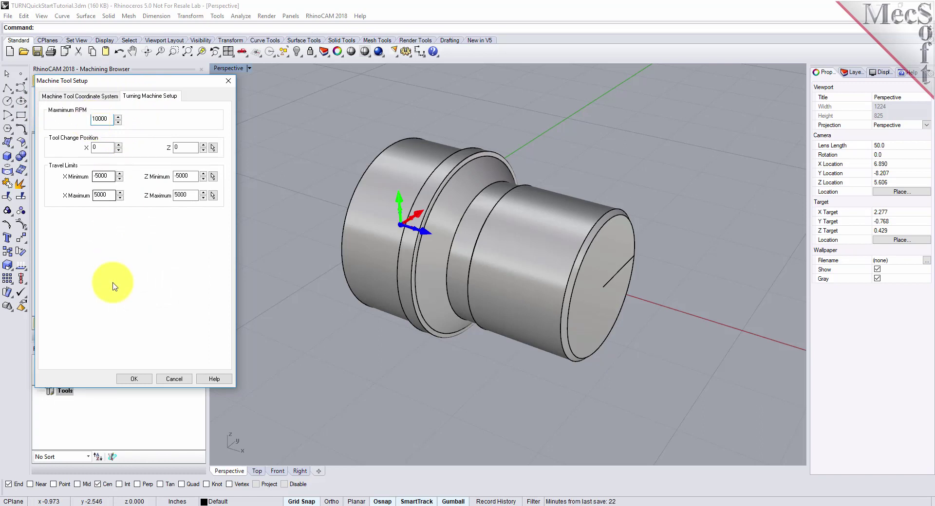
click(133, 380)
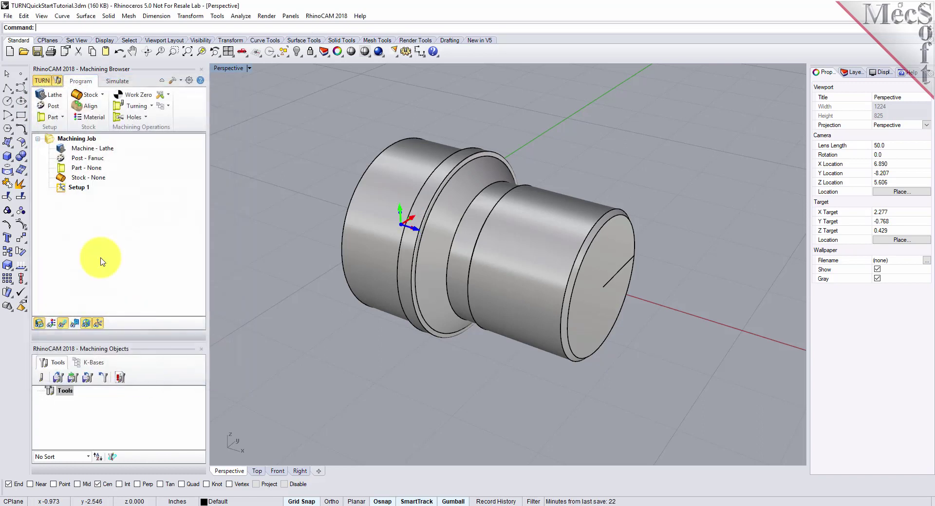
click(61, 150)
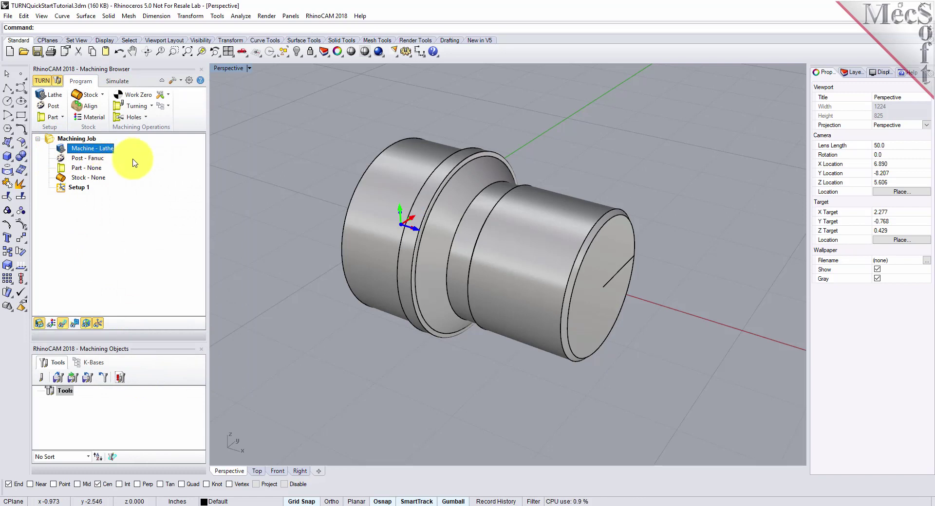
Step: Set the post-processor to Fanuc with .nc as the posted file extension
click(57, 108)
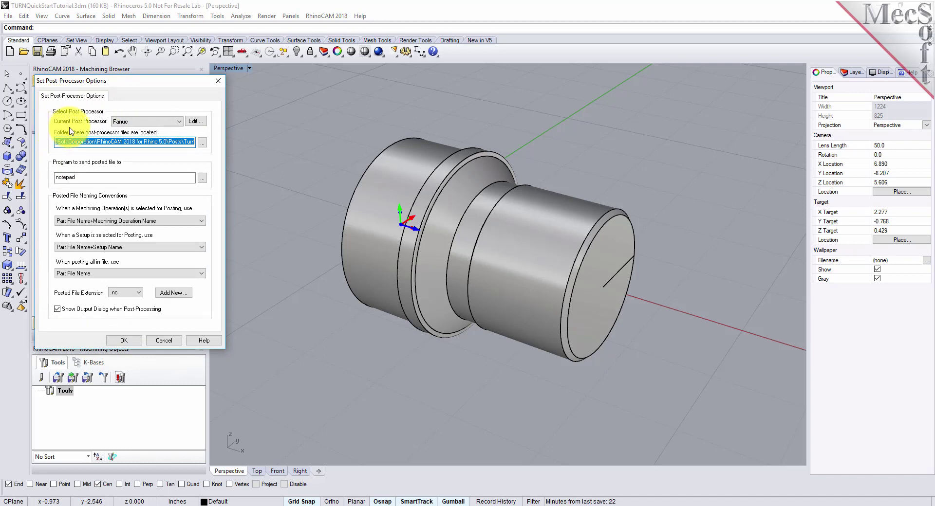
click(177, 124)
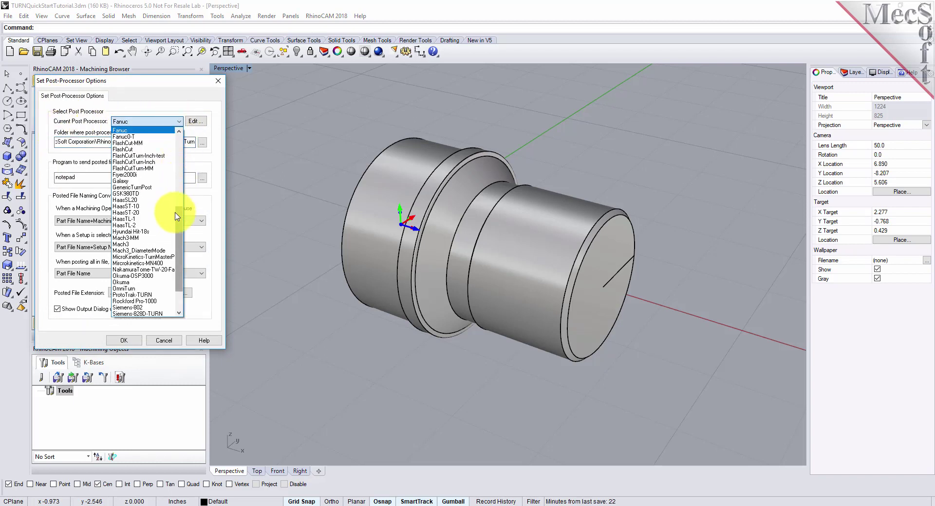
scroll(184, 205, up, 3)
scroll(184, 189, up, 2)
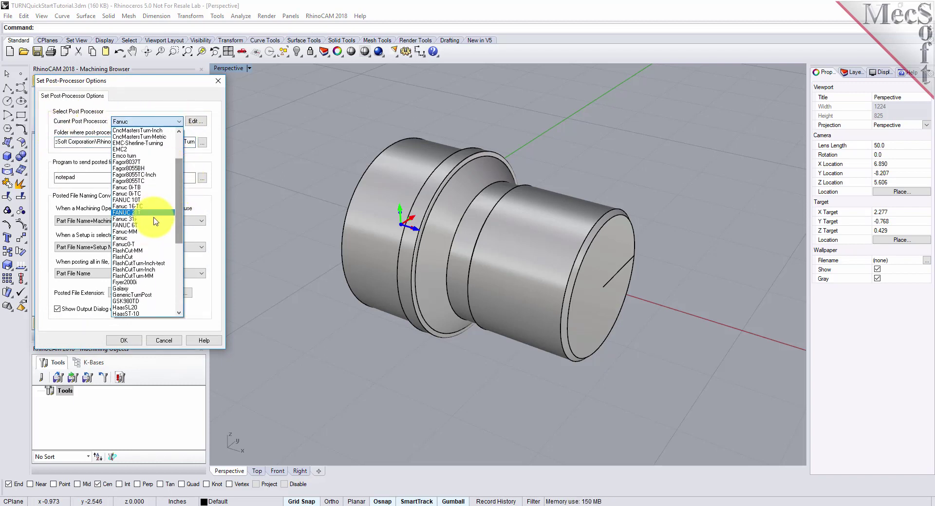
click(139, 239)
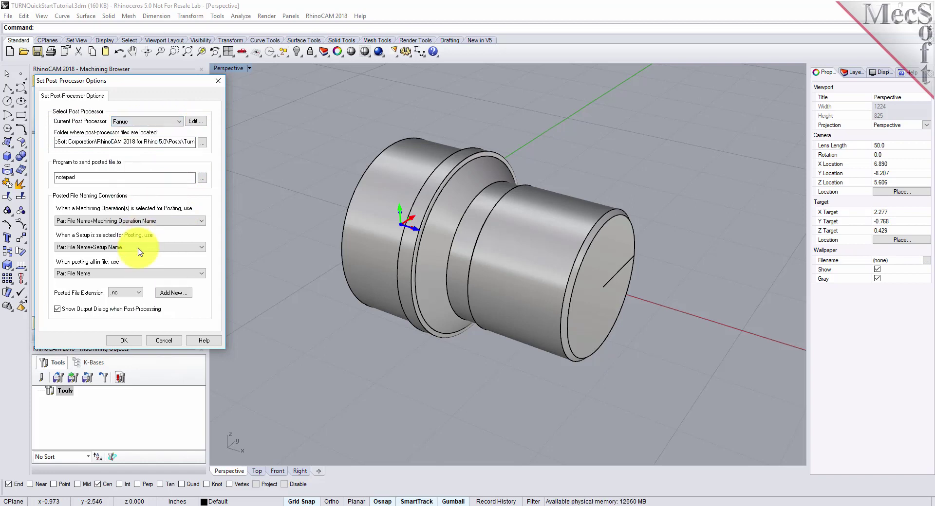
click(139, 294)
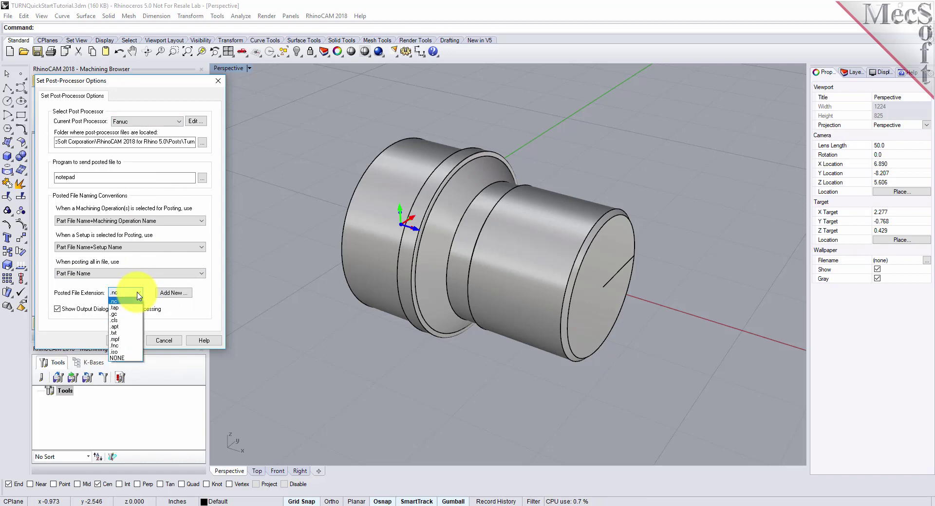
click(124, 301)
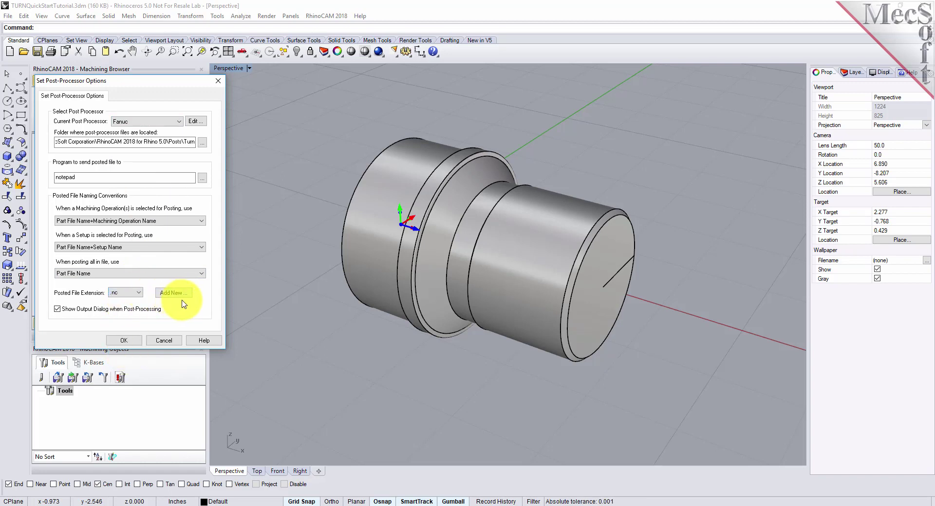
click(128, 341)
click(78, 158)
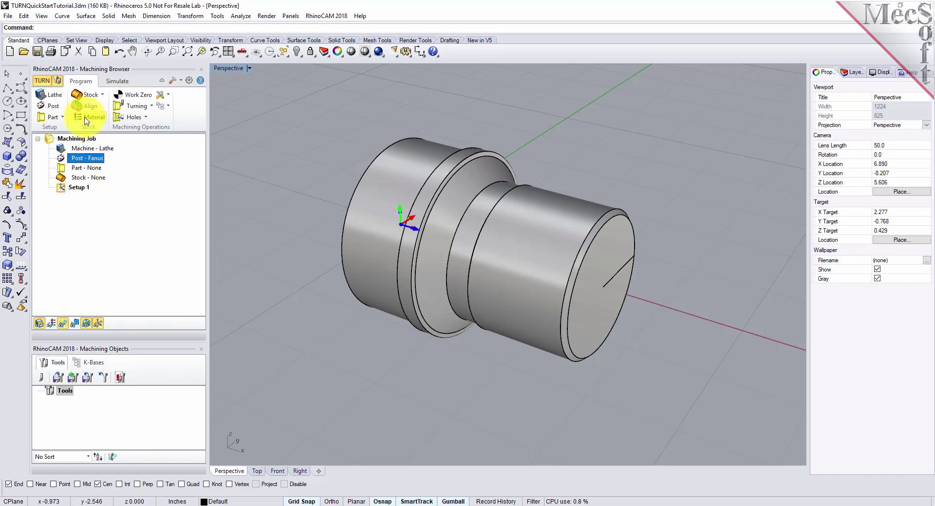
Step: Define the turning part geometry by selecting the whole revolved solid as the part surface and save it
click(59, 119)
click(77, 143)
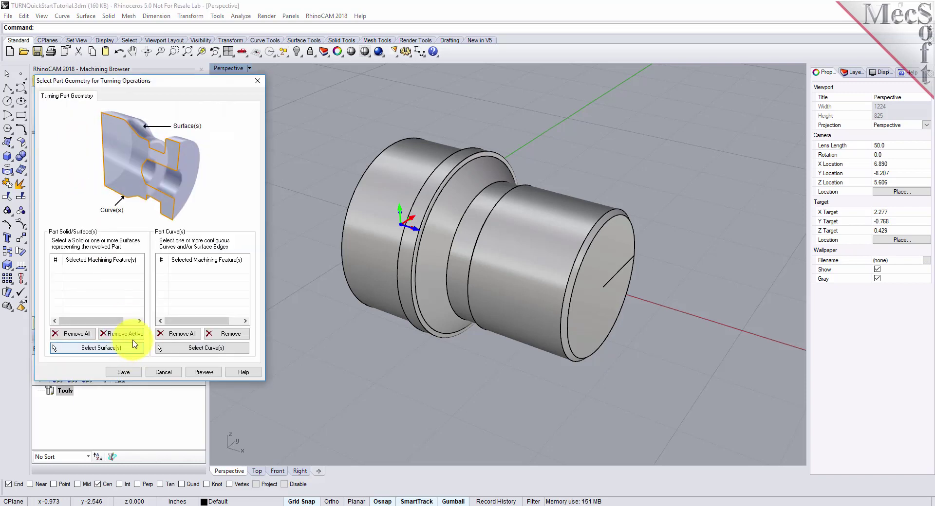
click(121, 349)
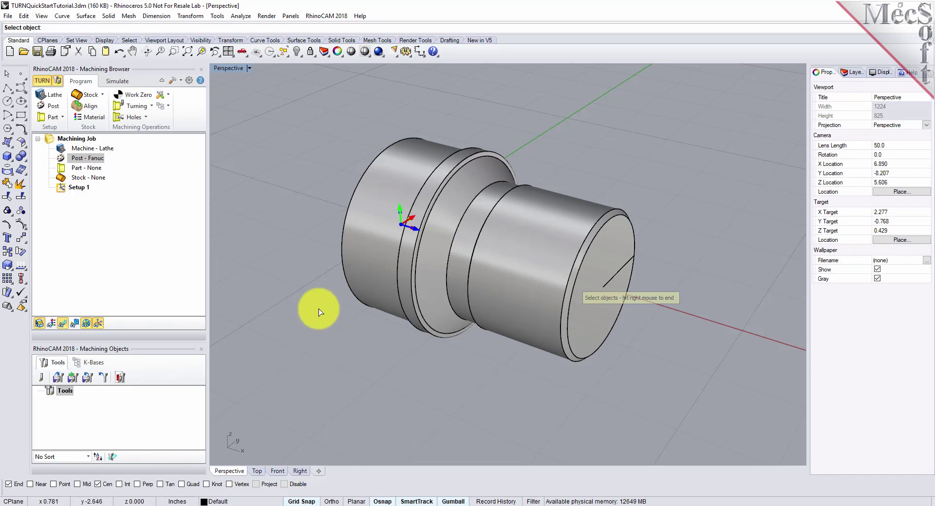
drag(311, 97, 718, 424)
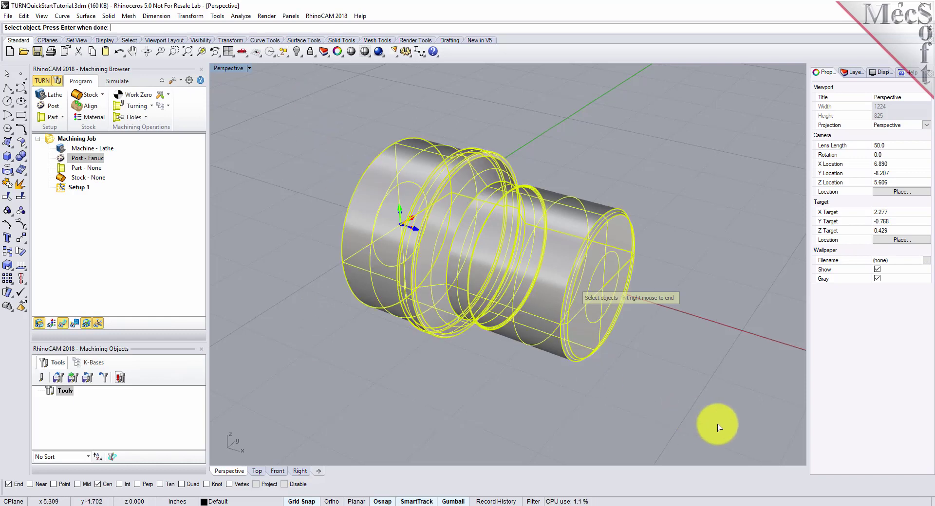
right_click(701, 369)
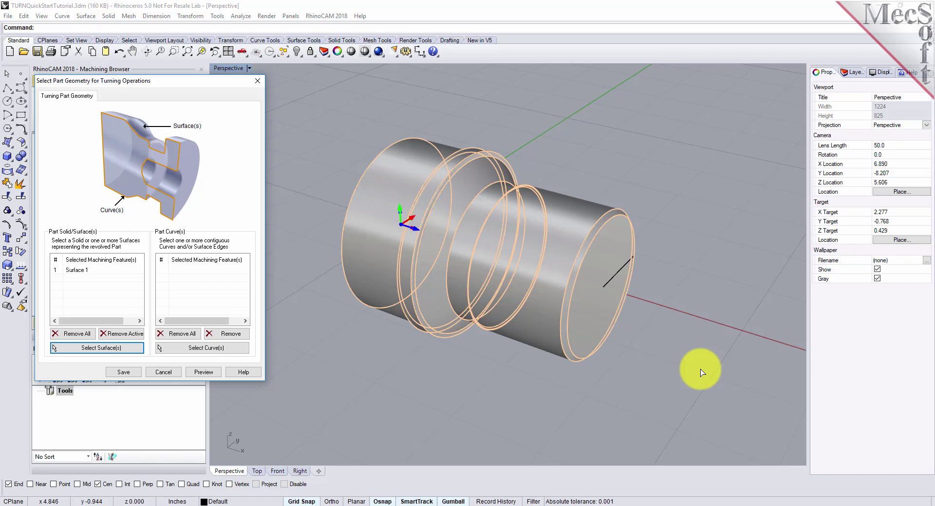
click(72, 270)
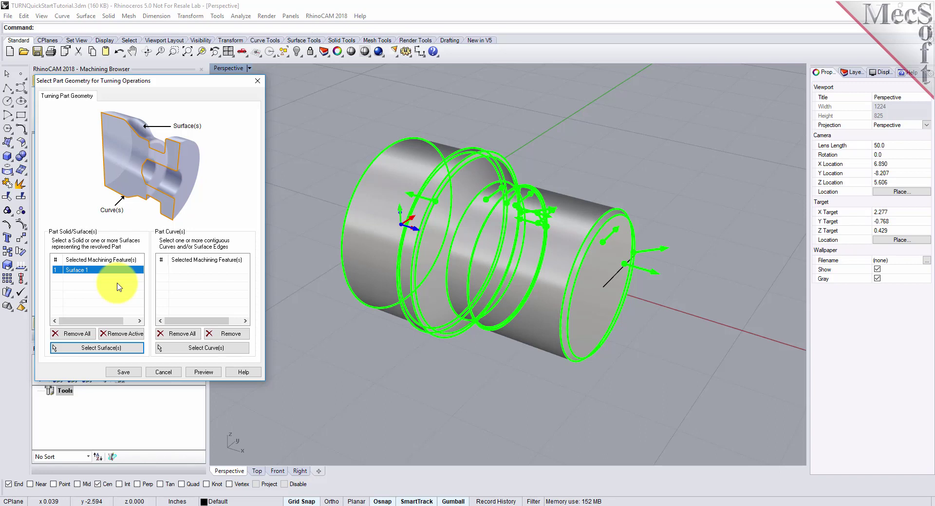
click(132, 373)
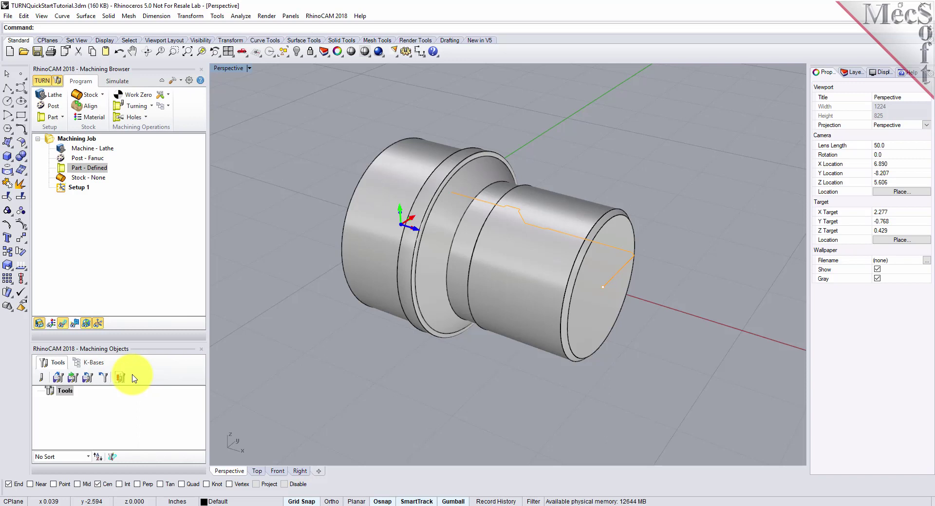
click(83, 168)
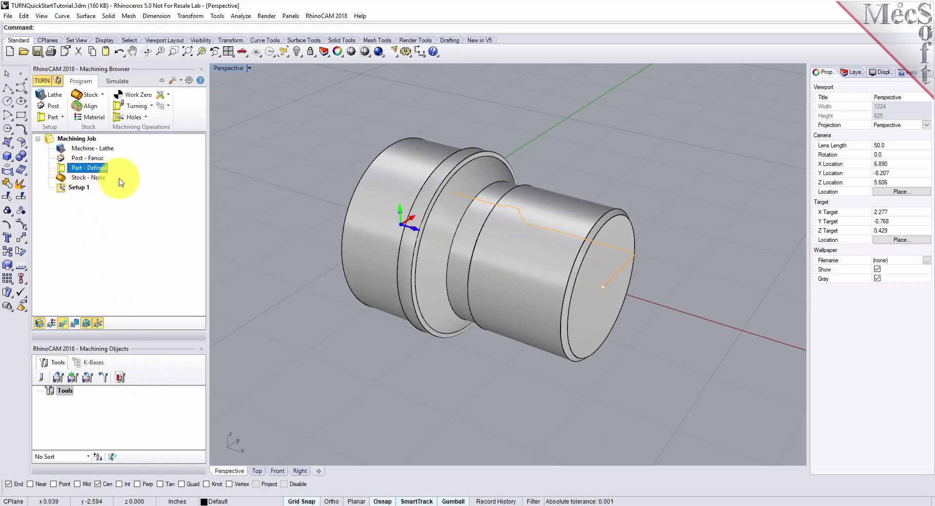
Step: Check the extracted turning profile in the four-viewport layout and return to the maximized Perspective view
click(227, 51)
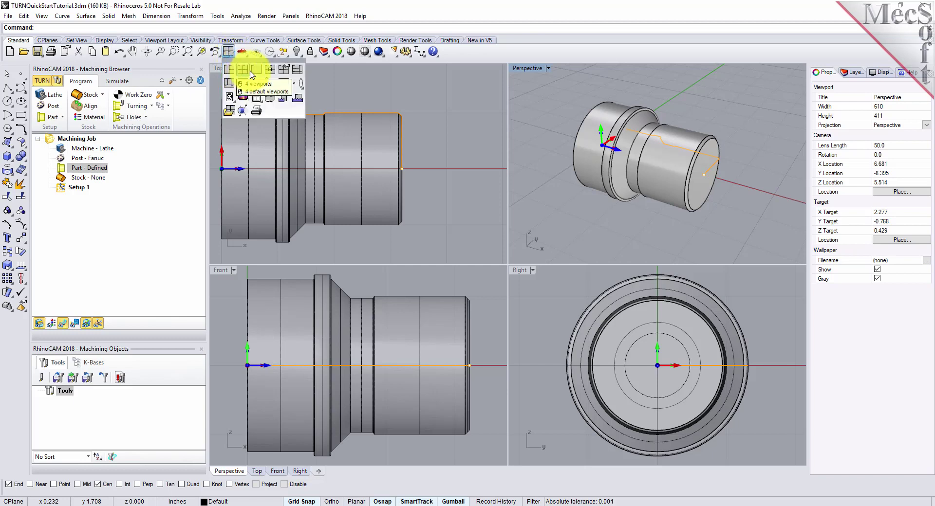
key(ctrl+m)
mouse_move(522, 238)
right_down()
mouse_move(525, 273)
mouse_move(521, 247)
right_up()
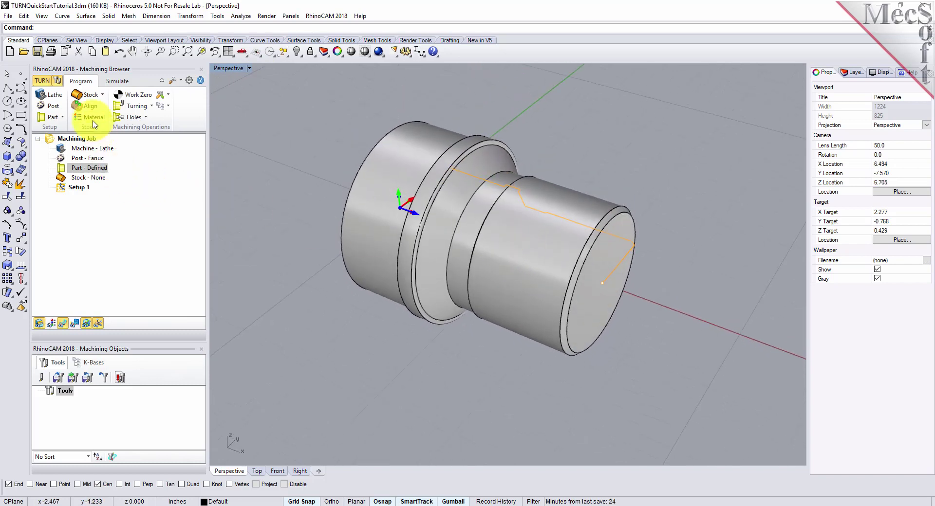
Step: Create a cylinder stock around the part with outer radius 1.5, length 3.25 and no inner bore
click(89, 95)
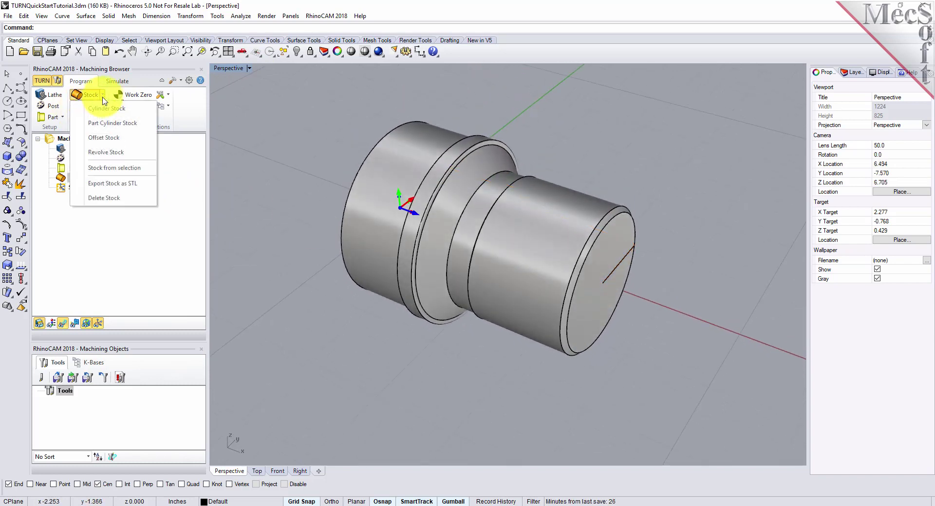
click(134, 112)
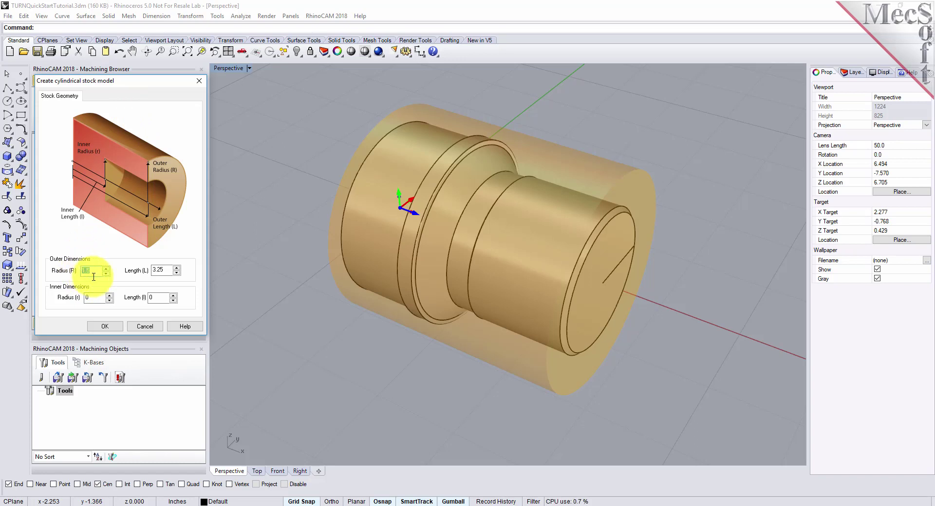
double_click(169, 269)
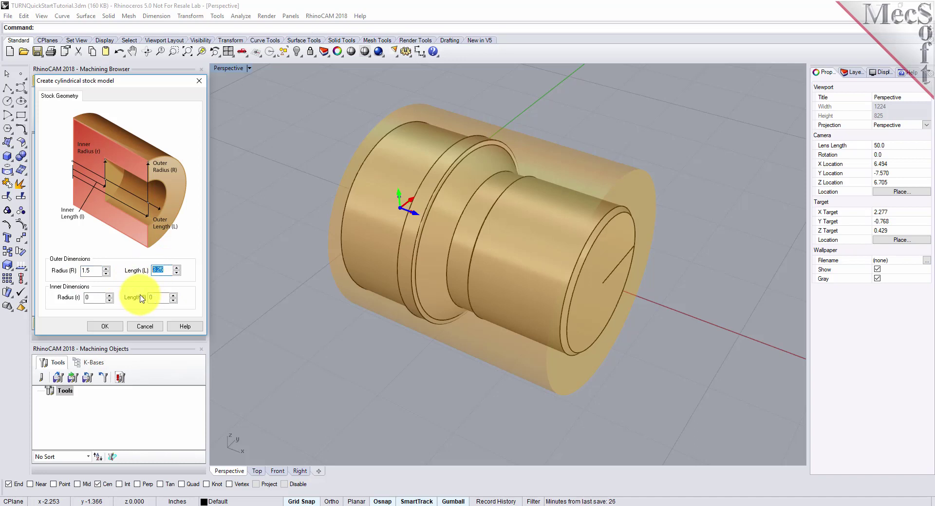
click(116, 326)
Step: Toggle the stock's visibility off and on to inspect the cylinder stock around the part
click(62, 179)
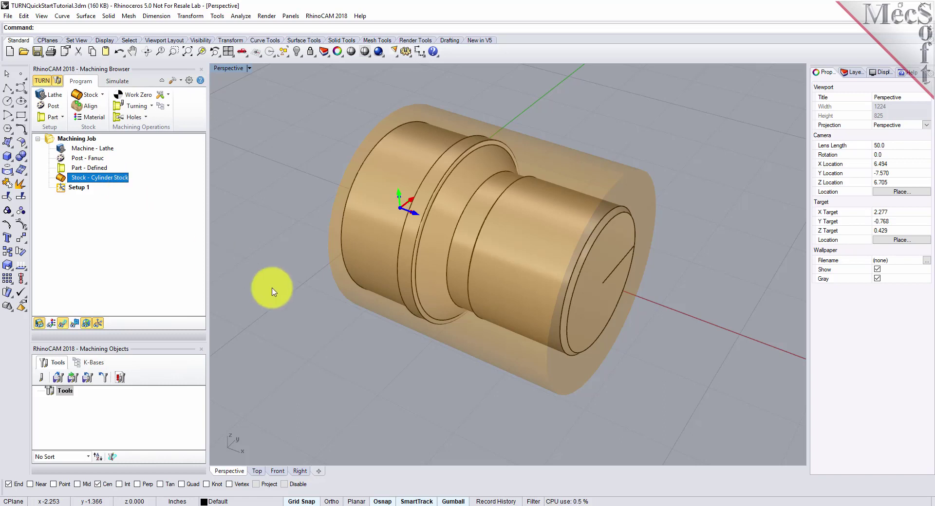
click(39, 324)
click(39, 324)
click(39, 324)
click(39, 324)
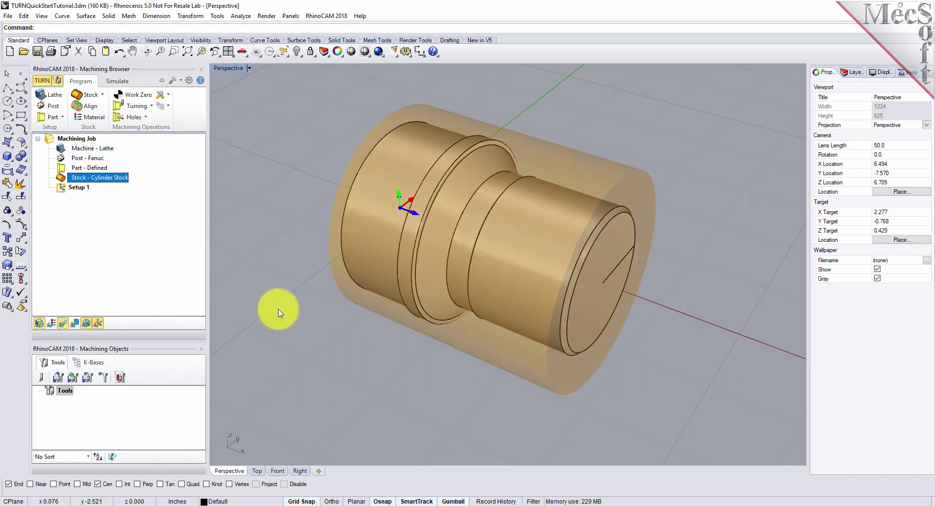
scroll(392, 200, up, 2)
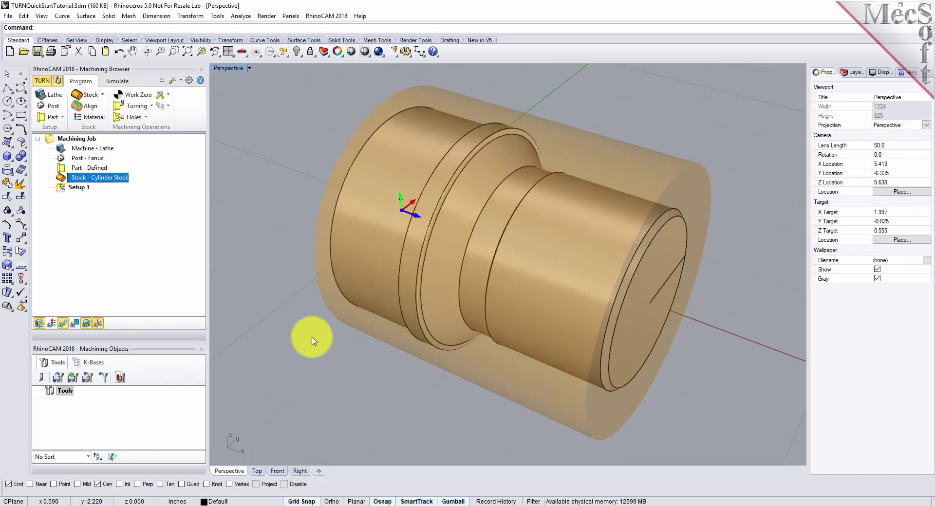
Step: Align the stock about the part with Right Z alignment and inspect the part's end face inside the stock
click(90, 107)
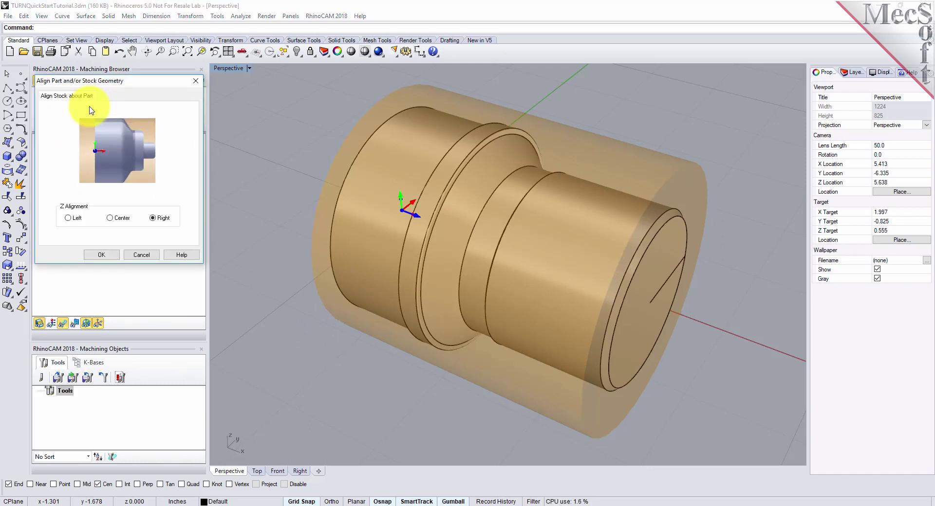
click(102, 256)
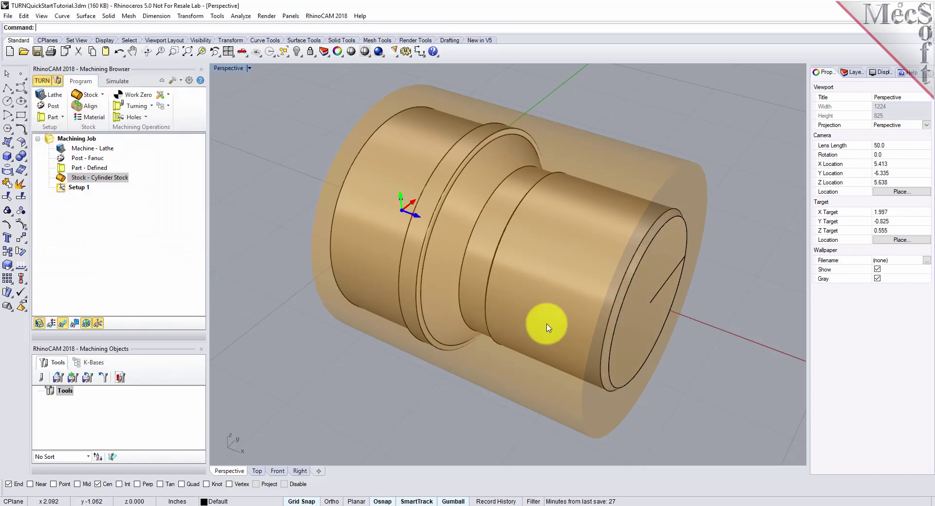
right_drag(631, 341, 611, 396)
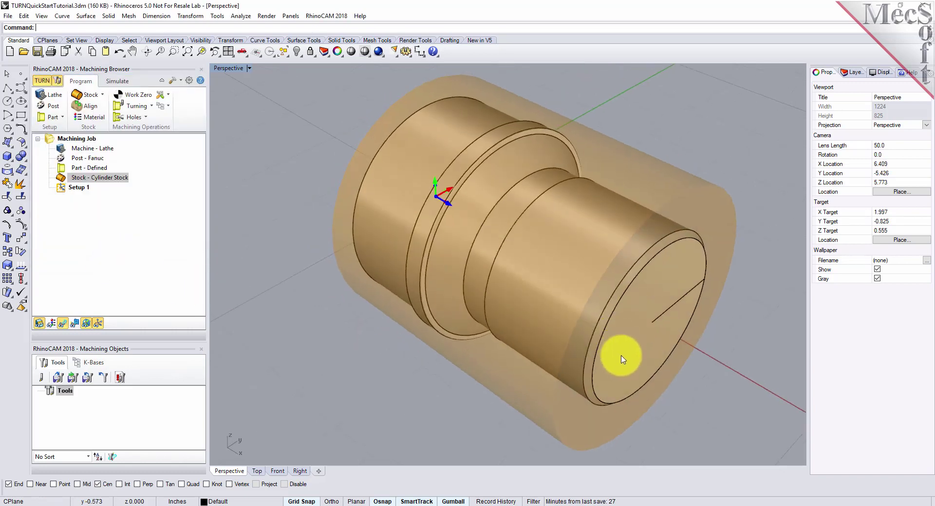
right_drag(475, 371, 504, 364)
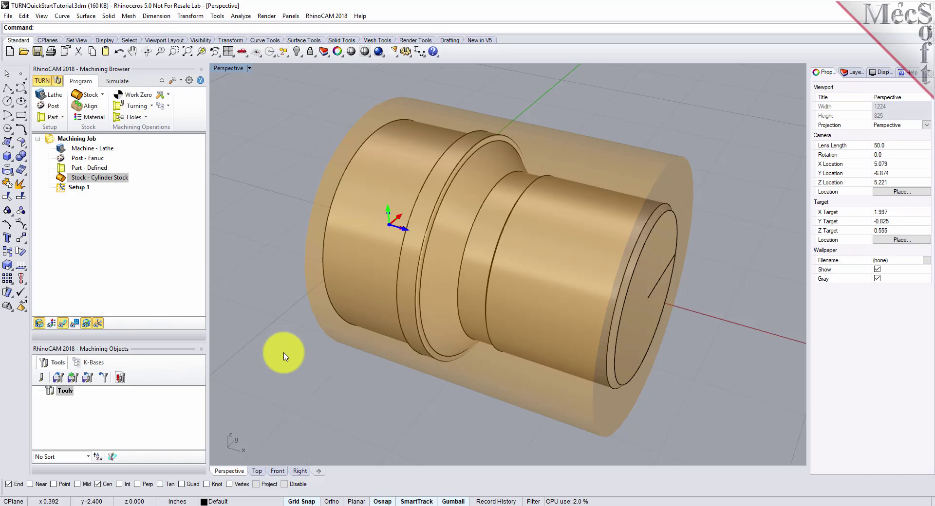
Step: Assign ALUMINUM - 6061 from FeedsSpeedsDataINCH.xml as the stock material
click(101, 117)
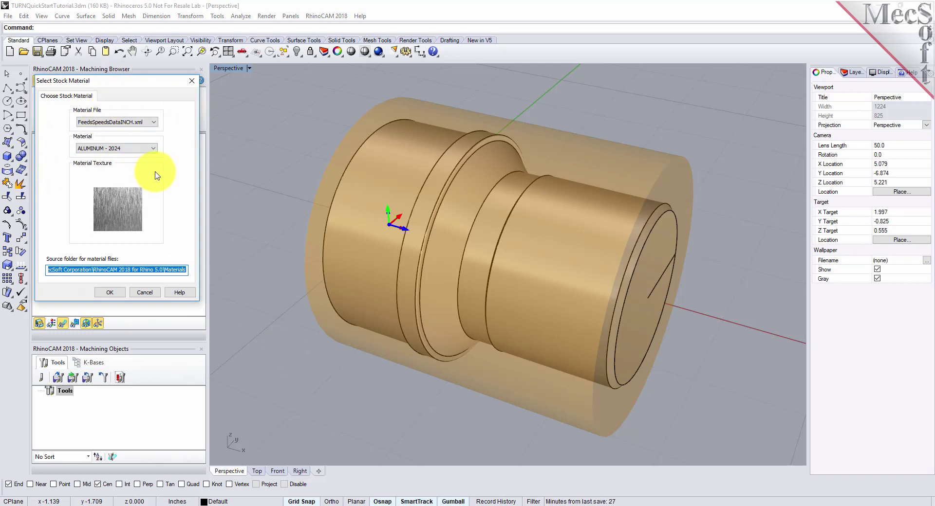
click(153, 148)
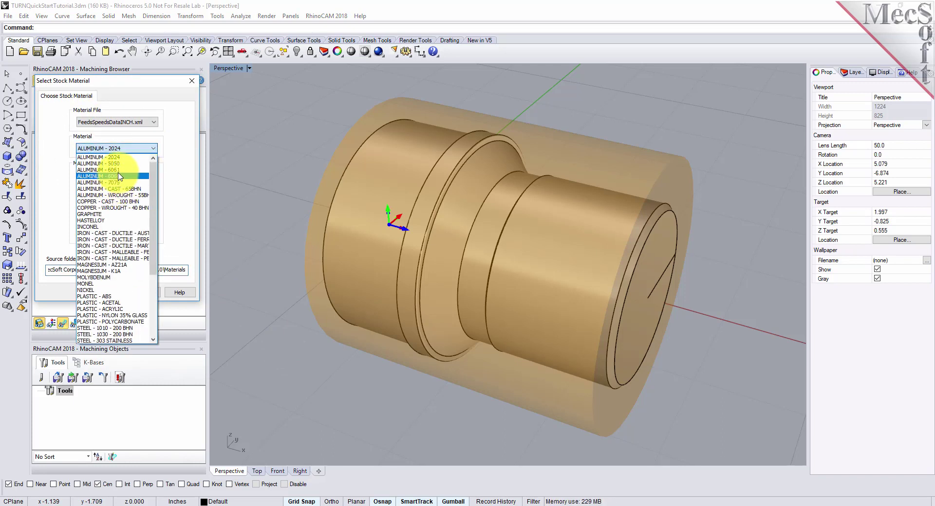
click(121, 170)
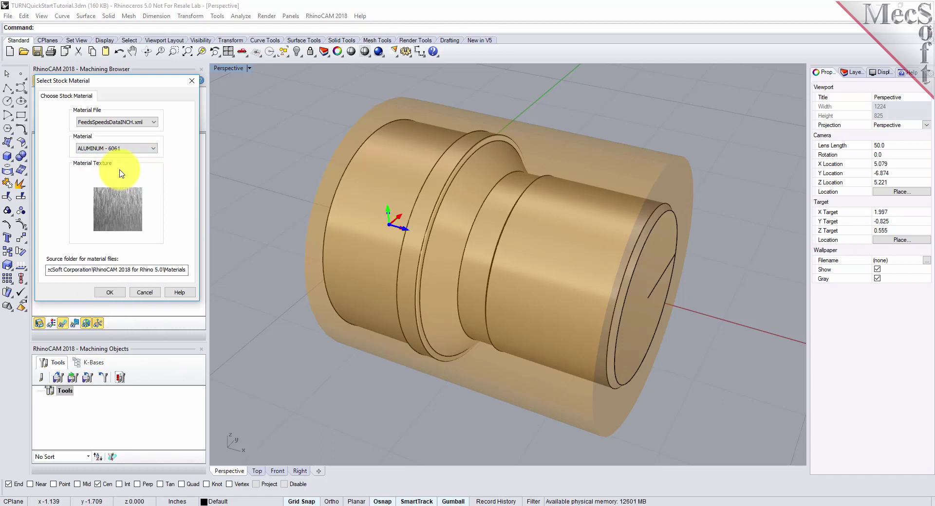
click(119, 295)
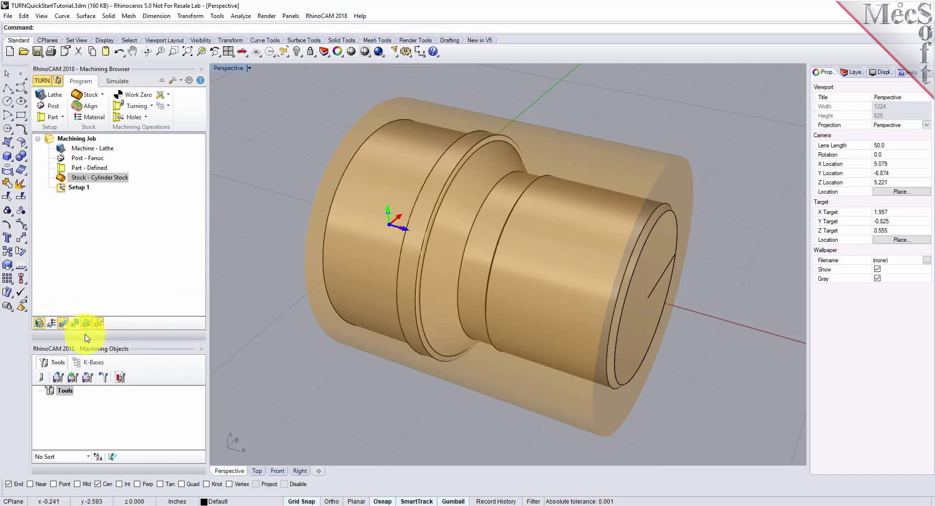
Step: Turn on the material texture display for the part and stock
click(52, 324)
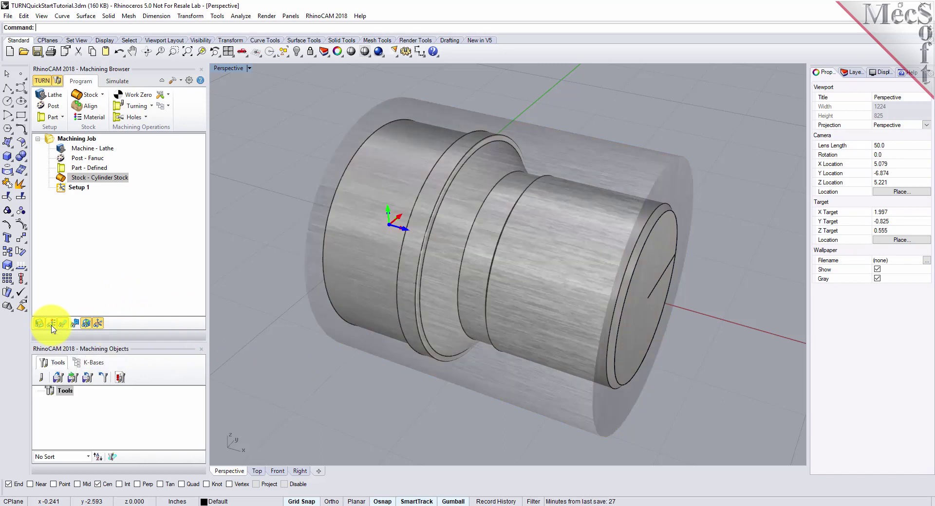
click(51, 326)
click(52, 325)
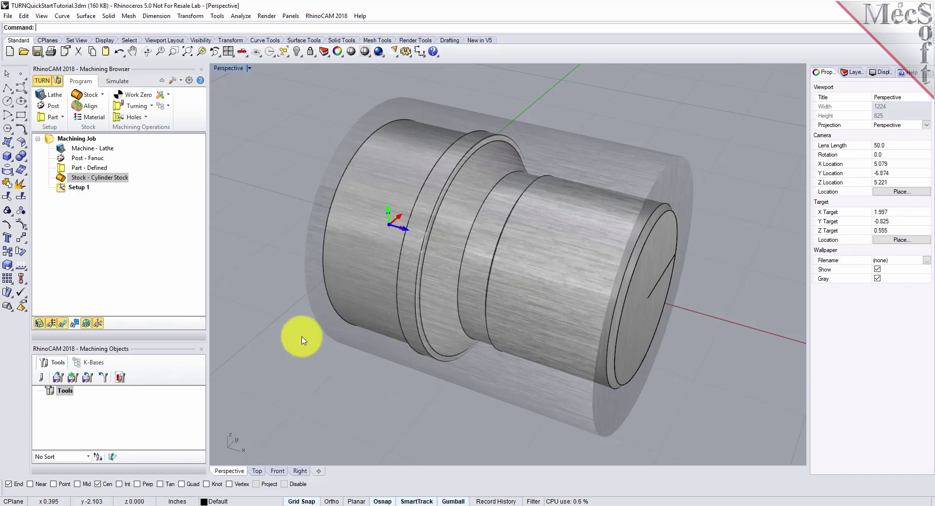
Step: Select Setup 1 and compare the machine coordinate system's axes with the world axes at the part origin
click(68, 187)
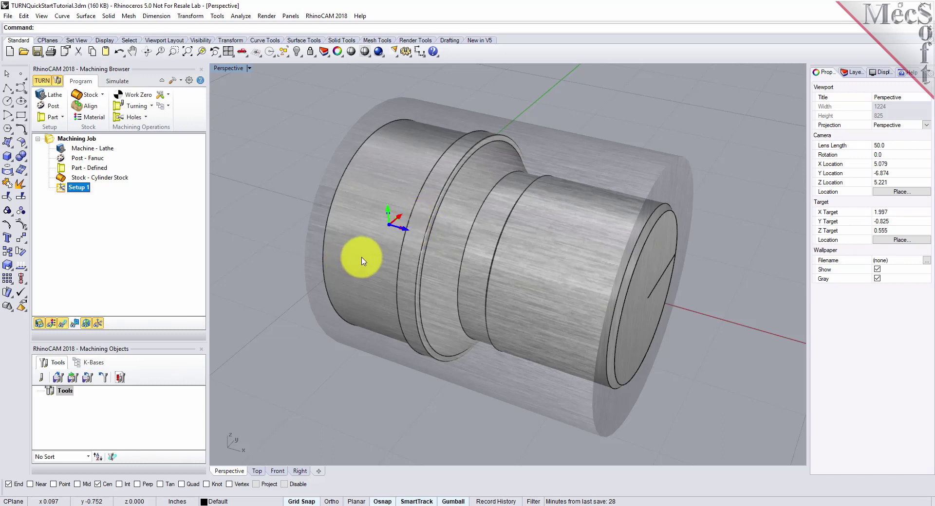
click(98, 325)
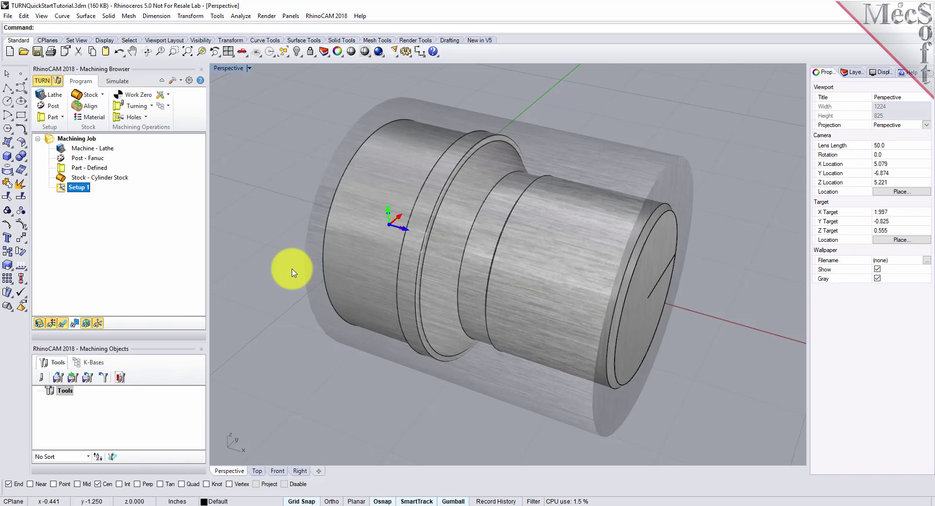
click(98, 324)
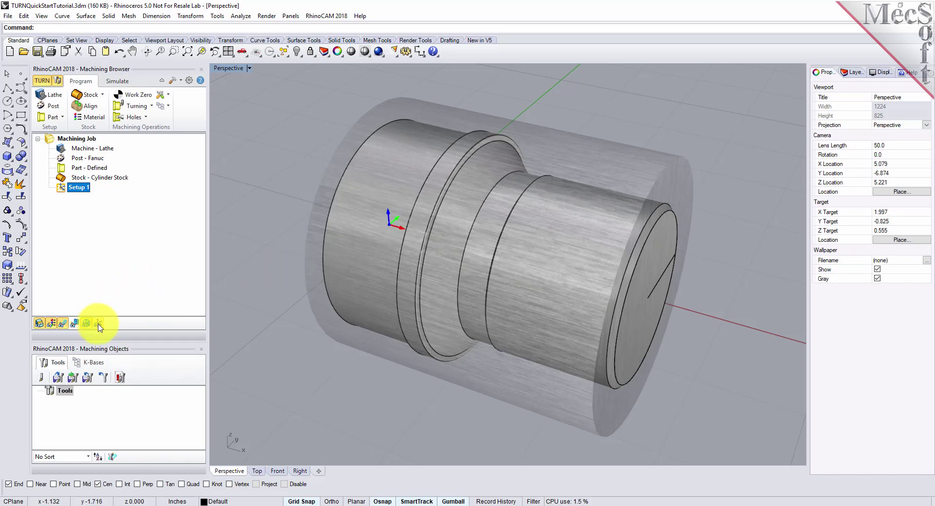
click(98, 323)
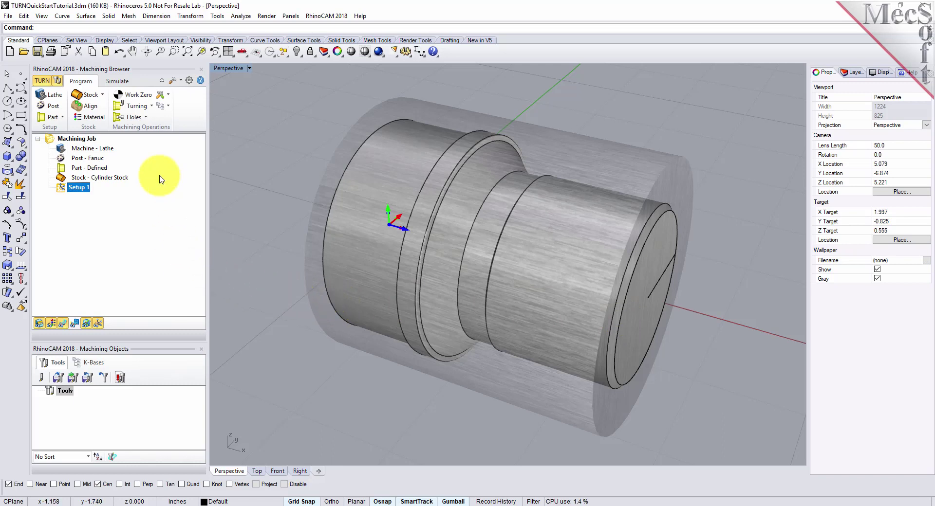
Step: Generate a work zero in Setup 1 set to the stock box with the Right Most zero face
click(138, 95)
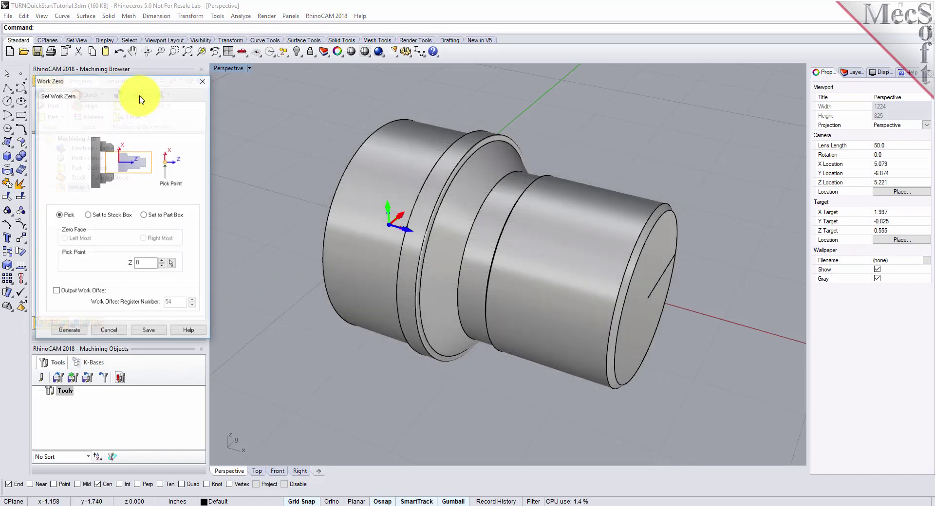
click(88, 215)
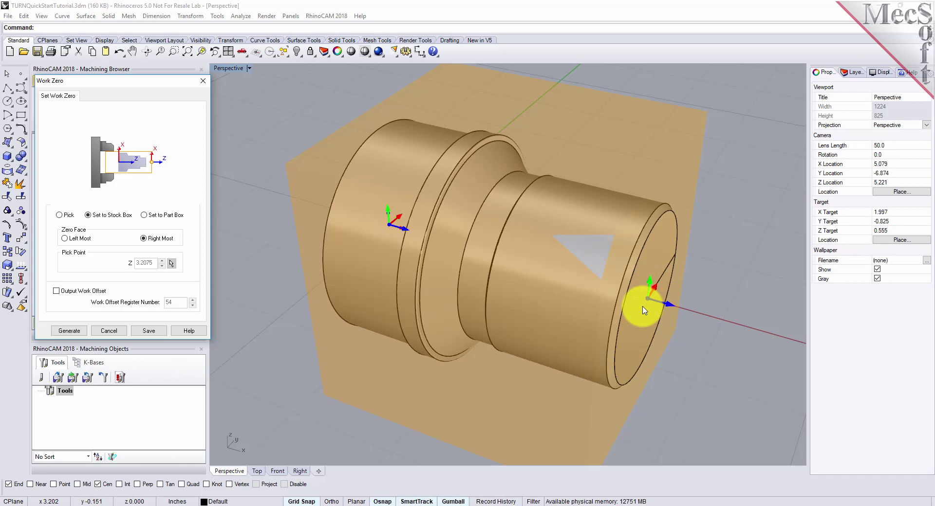
right_drag(644, 310, 574, 312)
click(68, 329)
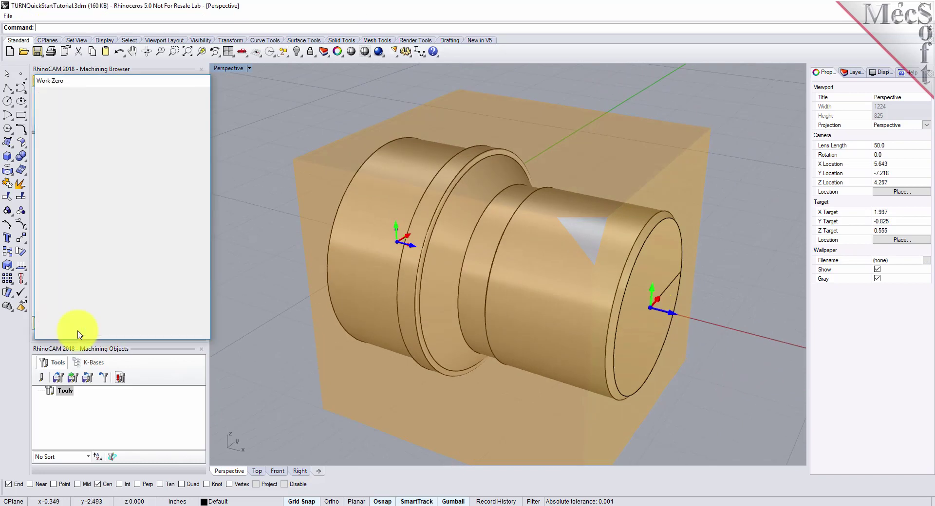
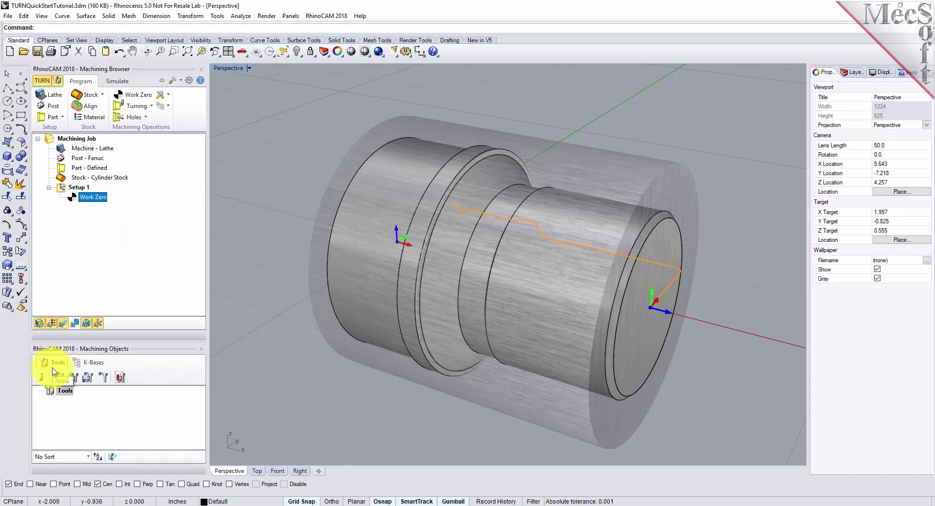
Step: Start a new diamond insert turning tool and name it Diamond Insert-OD
click(43, 380)
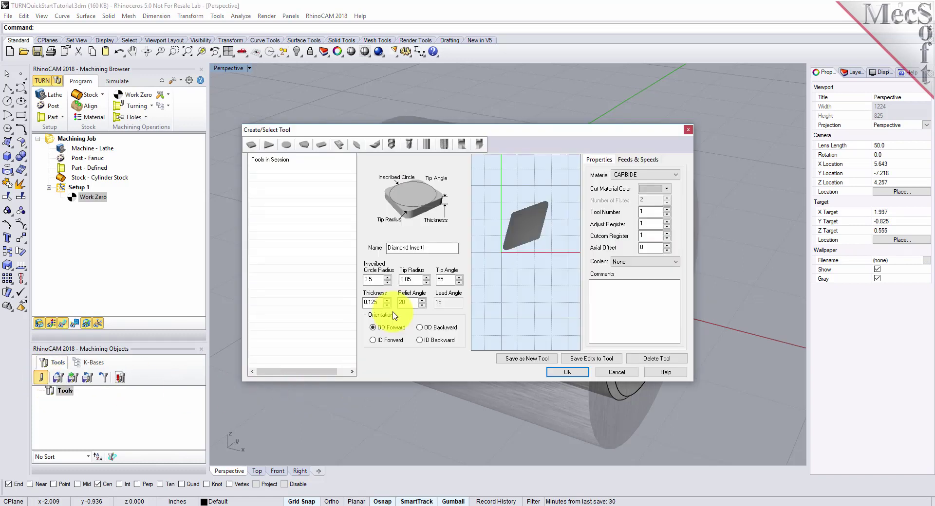
click(267, 148)
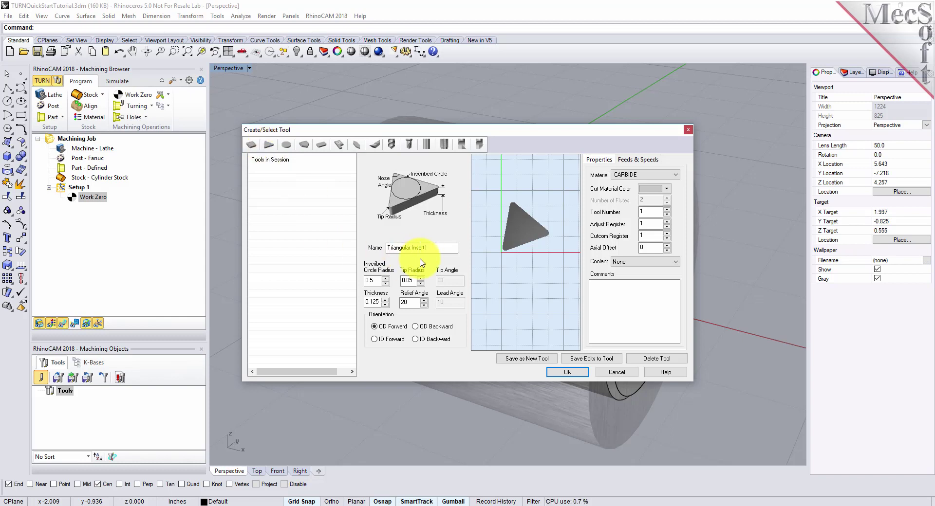
click(251, 144)
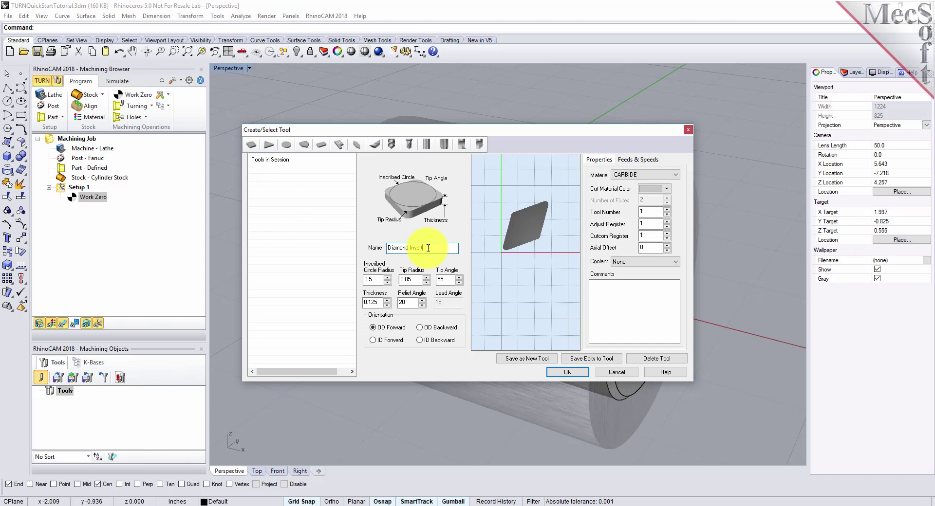
text(D)
key(Tab)
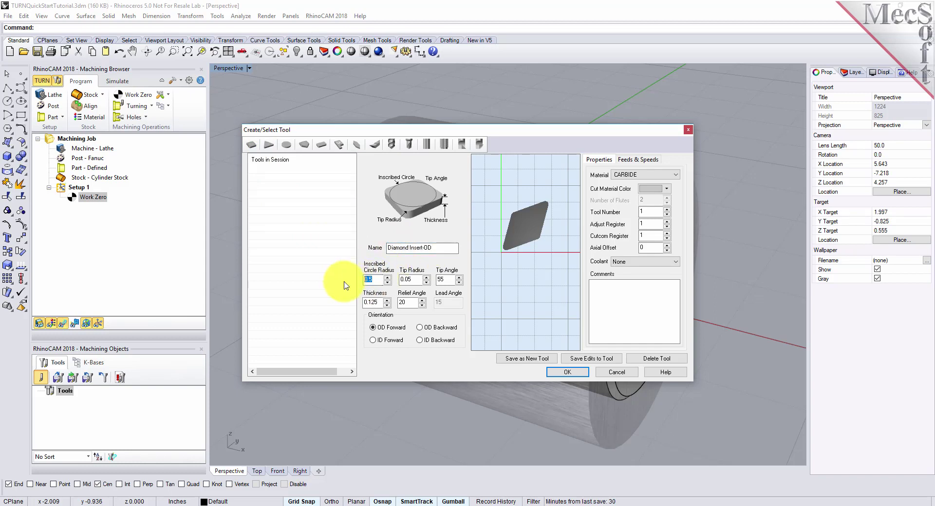
Step: Set the diamond insert's tip radius to 0.02, keeping the 55 tip angle, 20 relief angle and OD Forward orientation
key(Tab)
text(0.02)
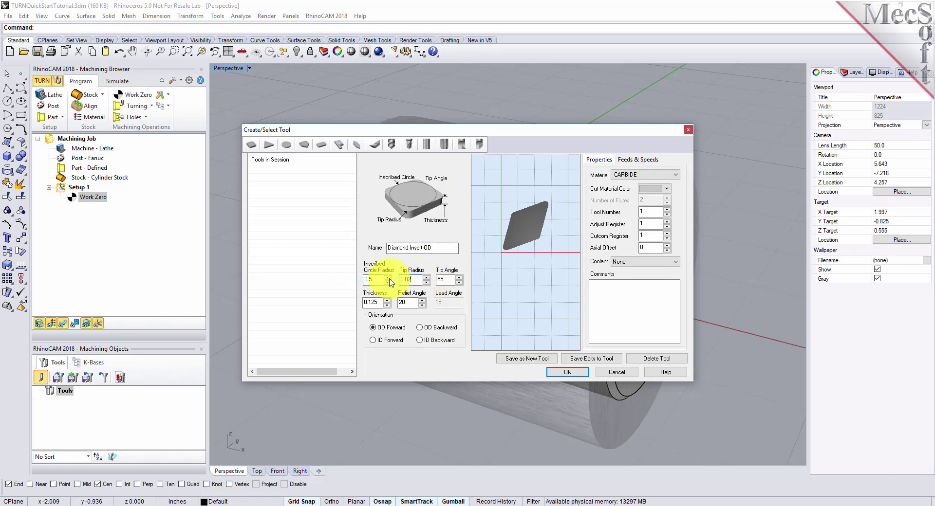
click(445, 279)
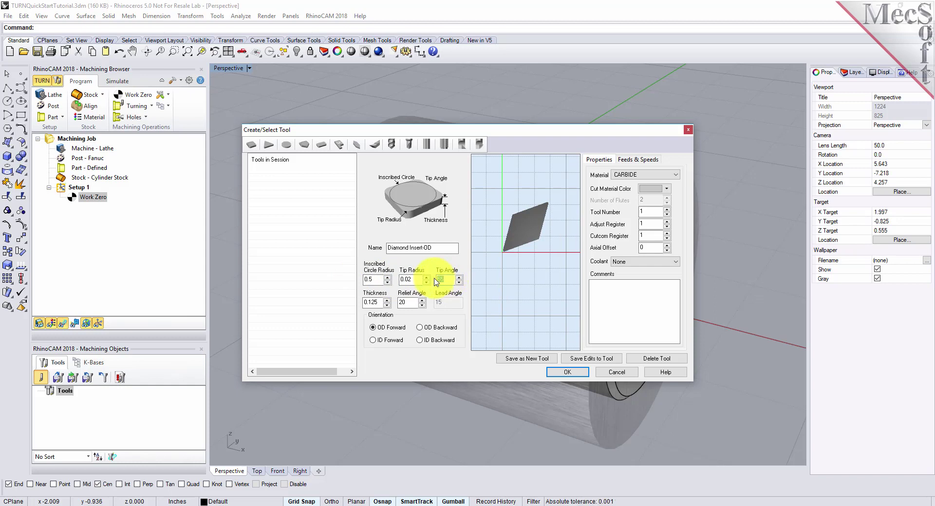
click(408, 303)
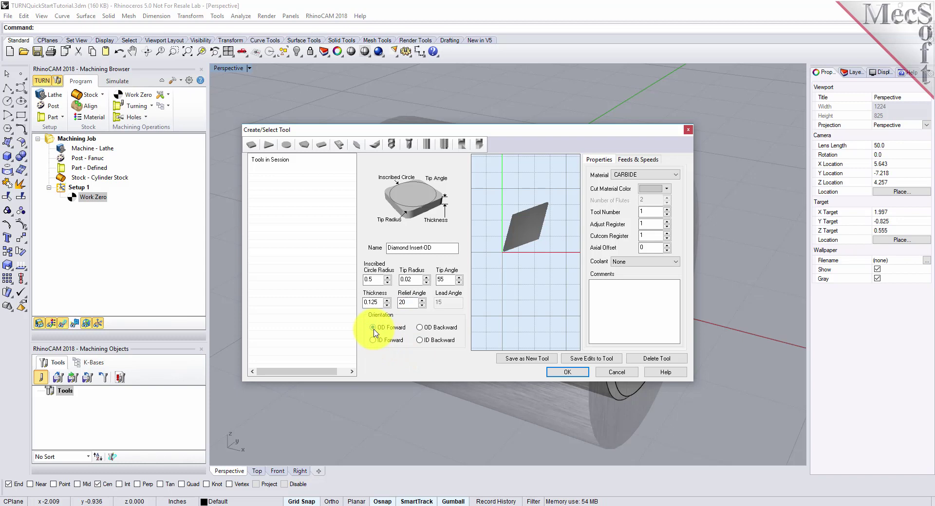
Step: Set the diamond insert's spindle speed to 300 RPM and its maximum speed to 350 RPM
click(649, 161)
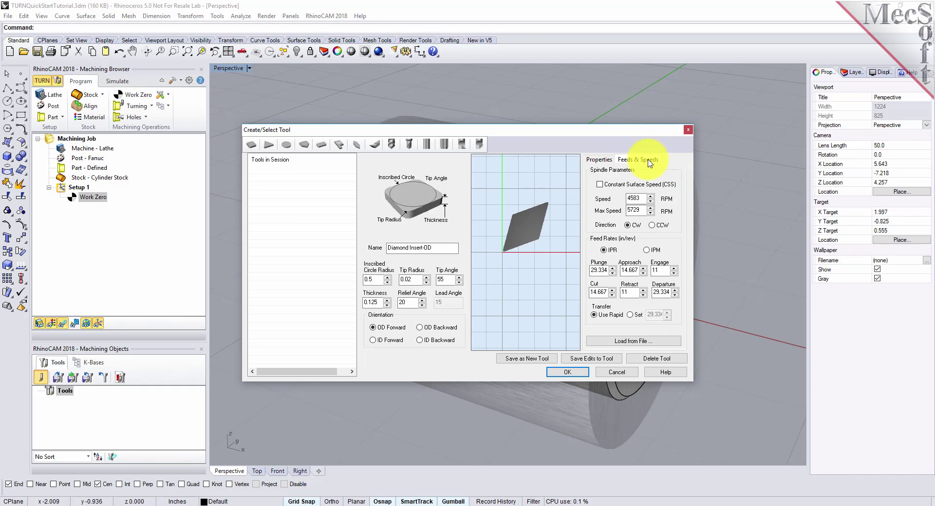
double_click(644, 198)
text(300)
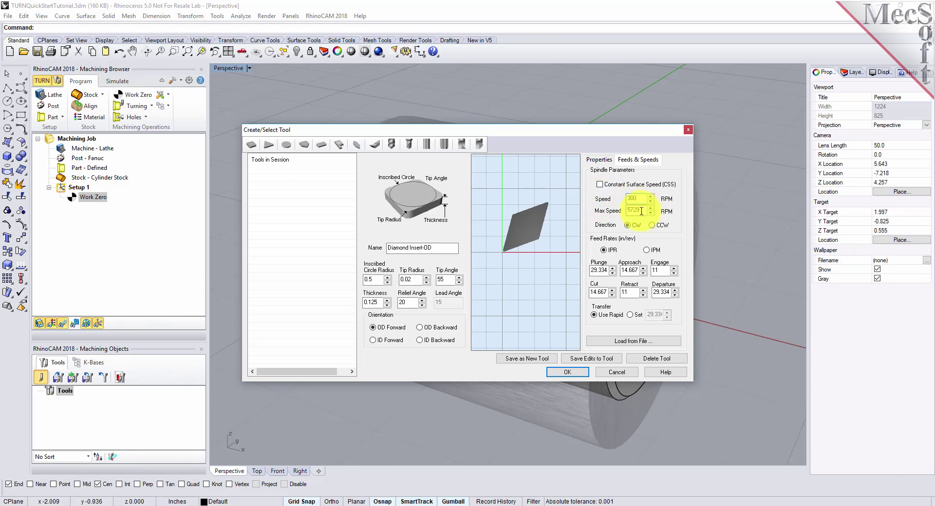
key(Tab)
text(350)
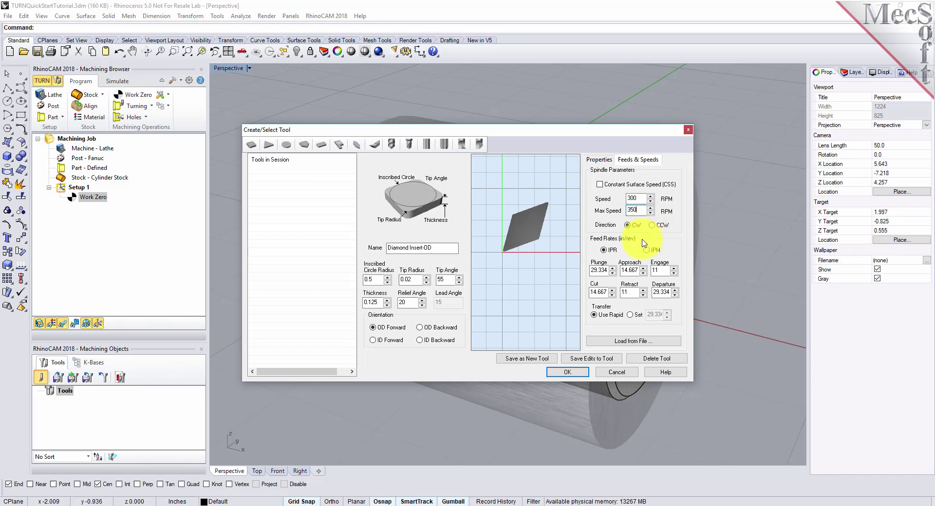
Step: Switch the tool's feed rates to IPM and set plunge to 5, approach to 7.5 and engage to 7.5
click(647, 250)
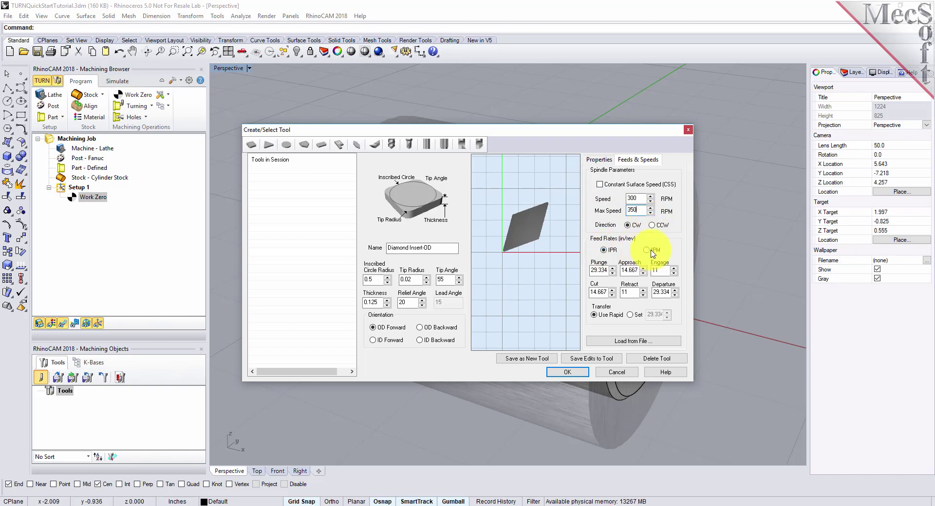
double_click(598, 271)
text(5)
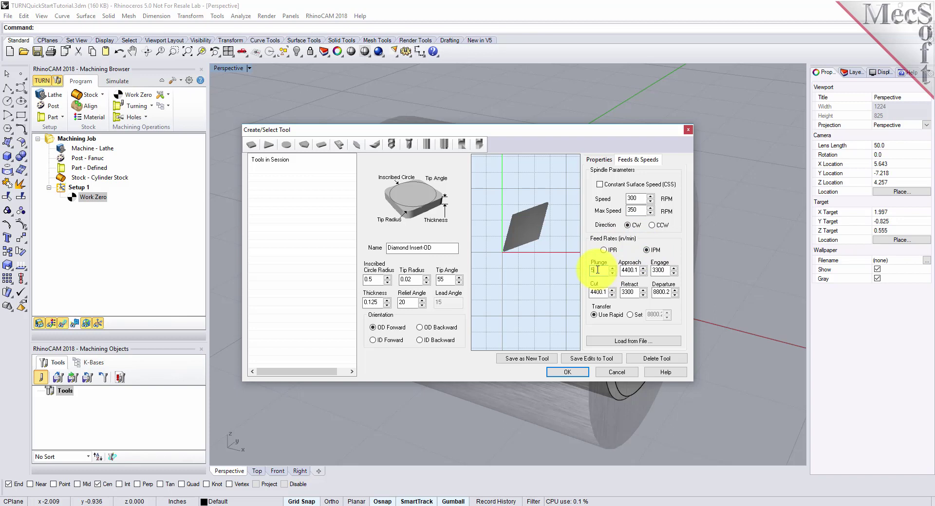
double_click(629, 271)
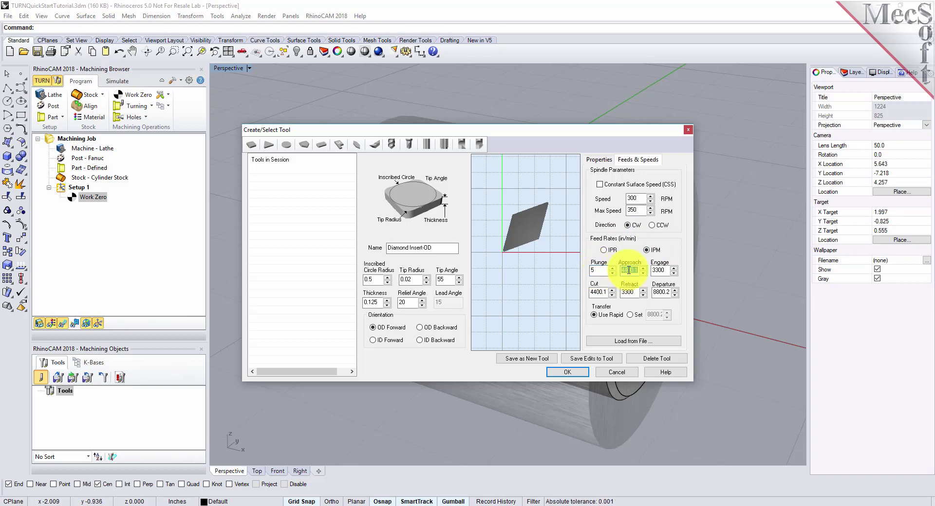
text(7.5)
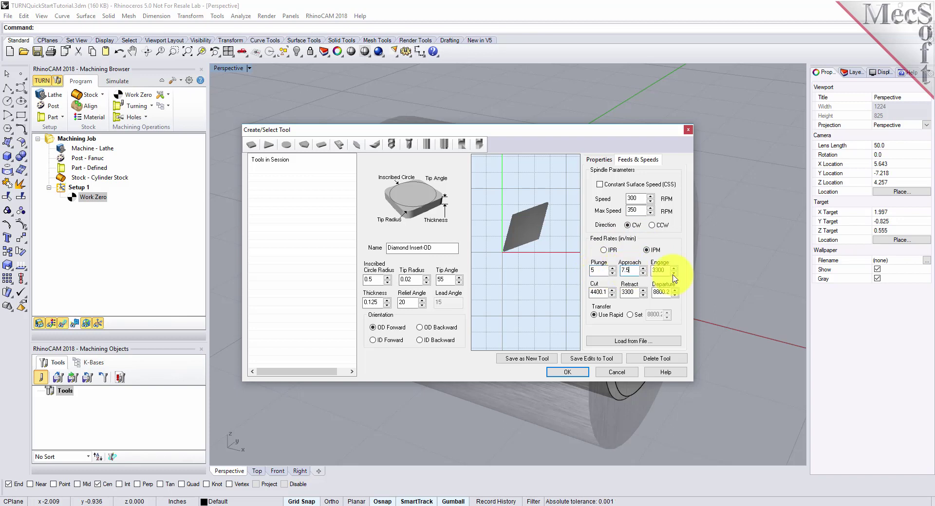
double_click(658, 270)
text(7.5)
Step: Set the tool's cut feed rate to 10 and the retract and departure feed rates to 15
double_click(596, 291)
text(10)
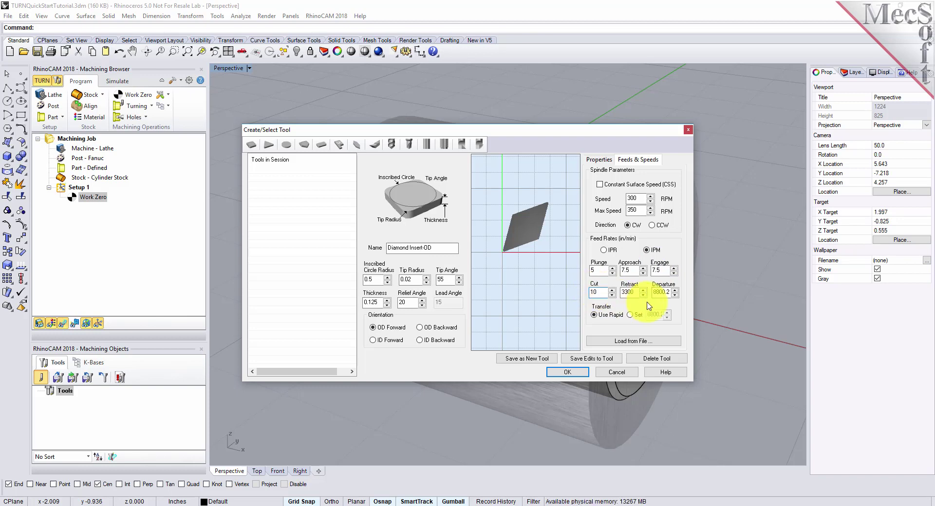
double_click(629, 292)
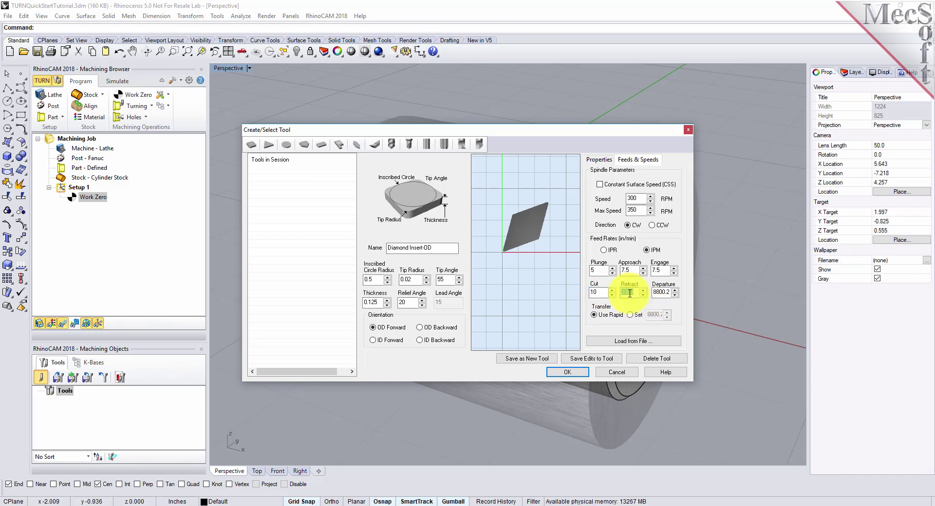
text(15)
double_click(658, 291)
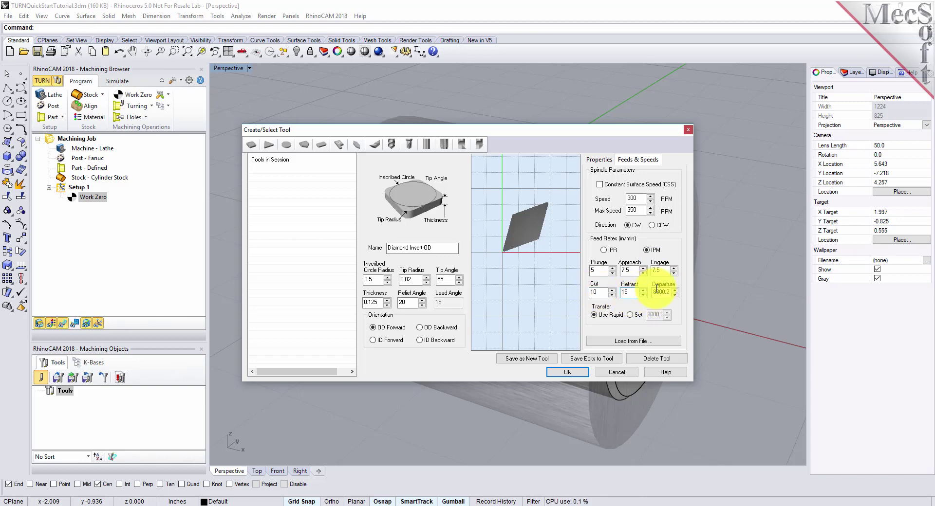
text(15)
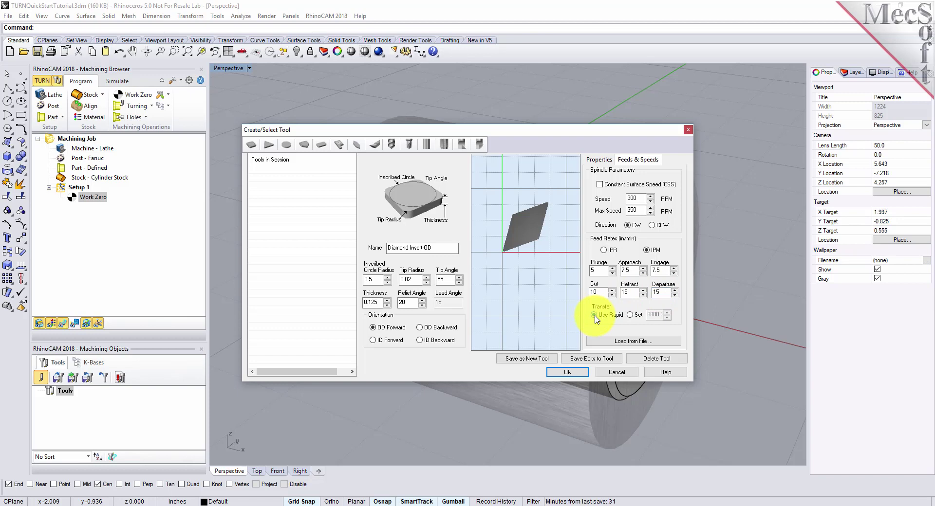
Step: Save Diamond Insert-OD as a new tool in the session and finish the tool definition
click(537, 364)
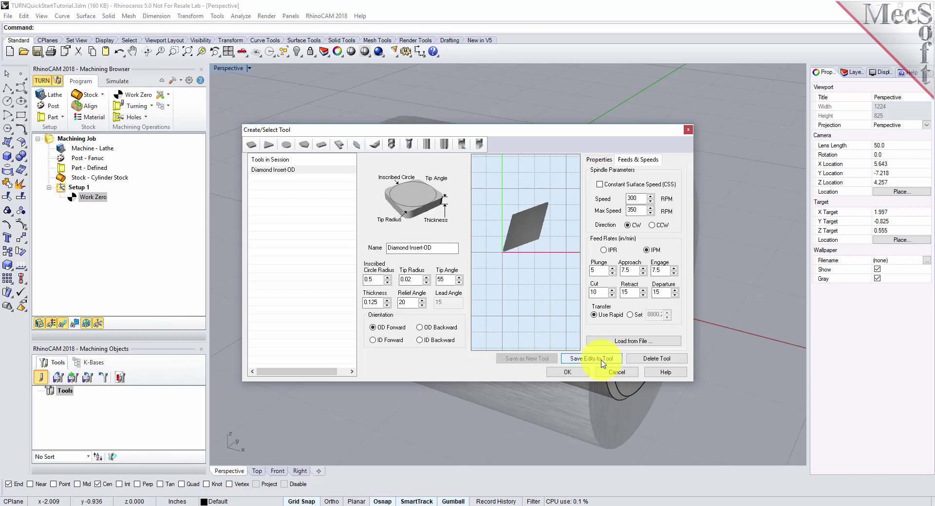
click(428, 249)
drag(428, 248, 388, 249)
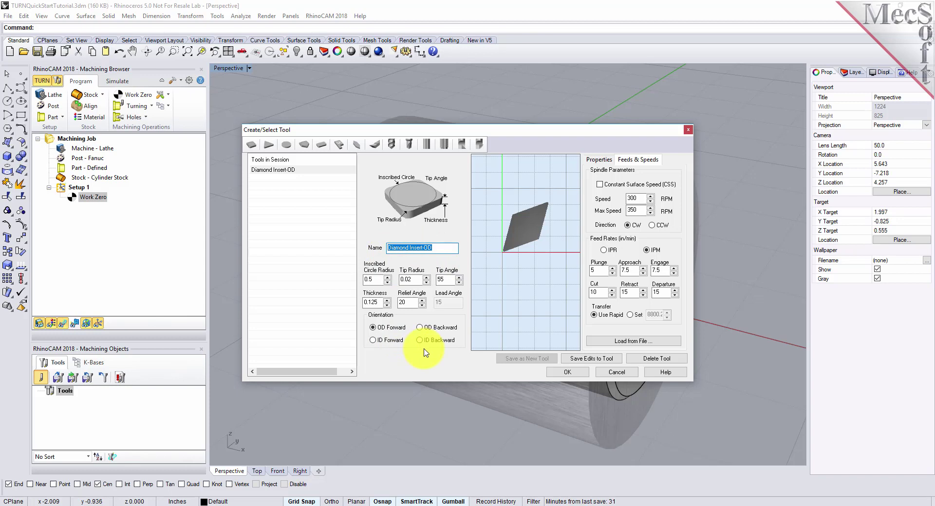
click(292, 171)
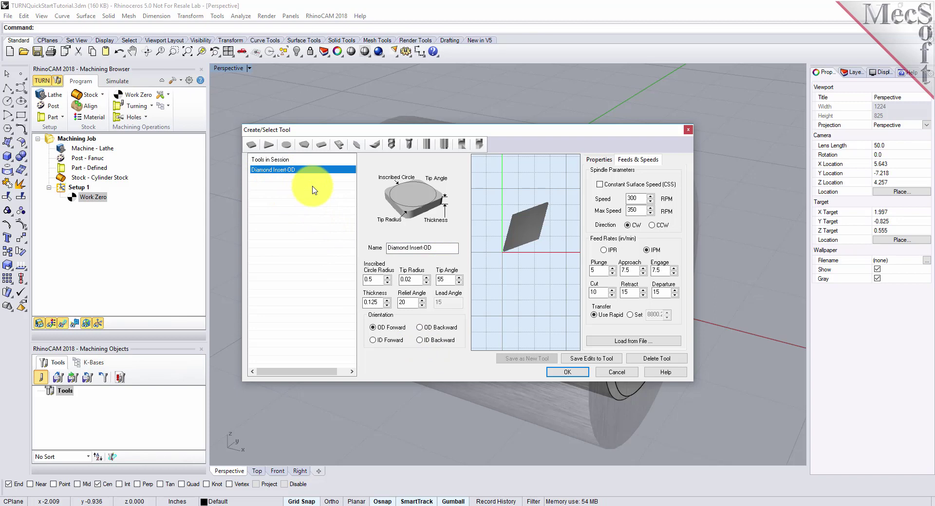
click(567, 372)
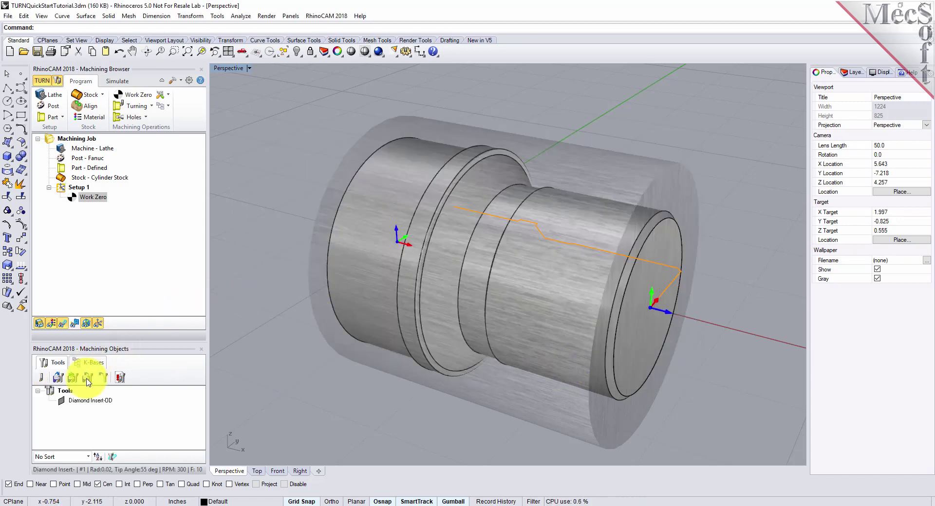
click(63, 408)
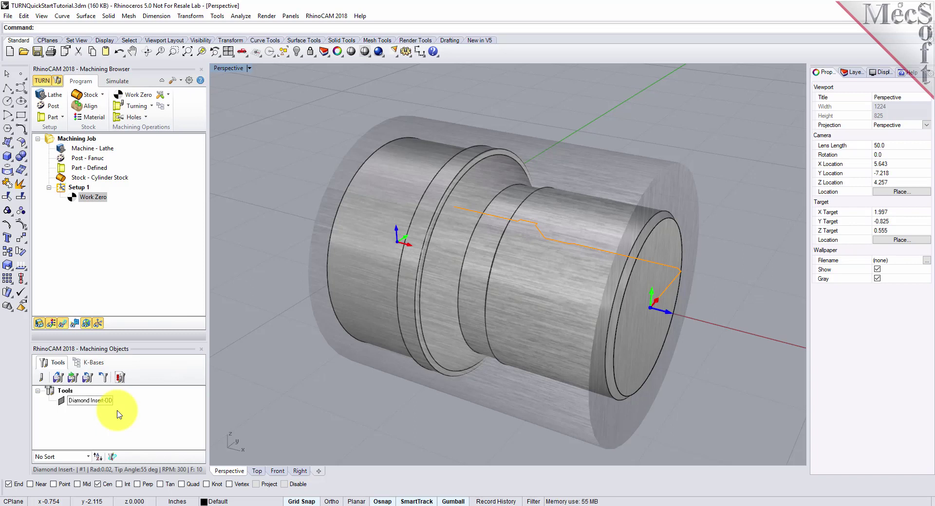
Step: Create a Turn Roughing operation using Diamond Insert-OD and load its feeds and speeds from the tool
click(150, 111)
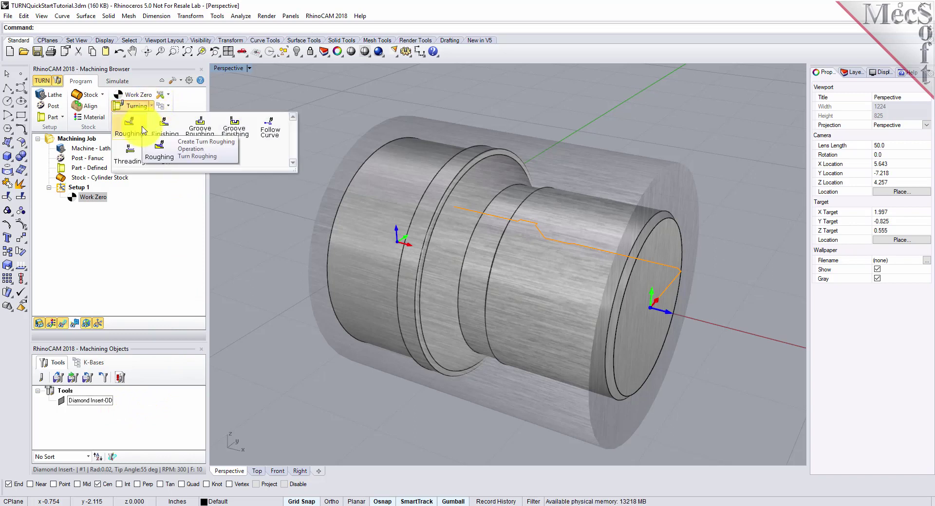
click(143, 129)
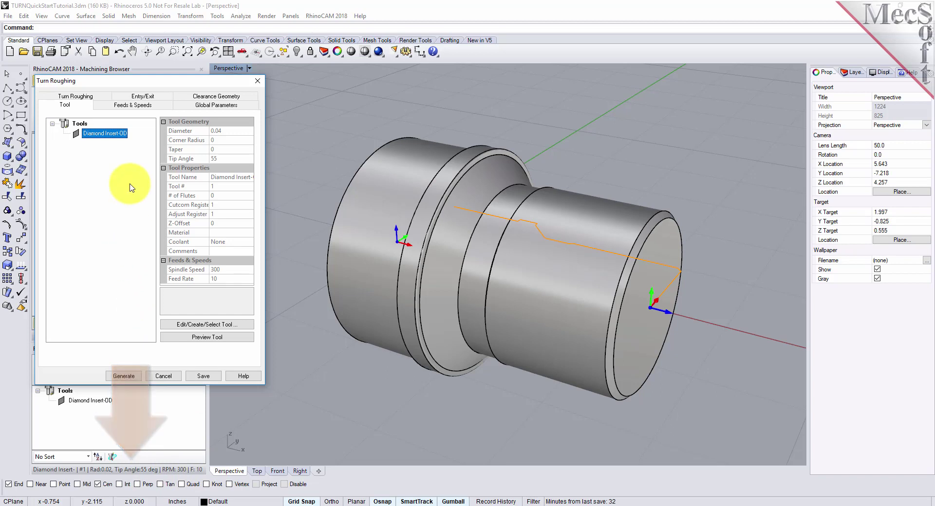
click(145, 106)
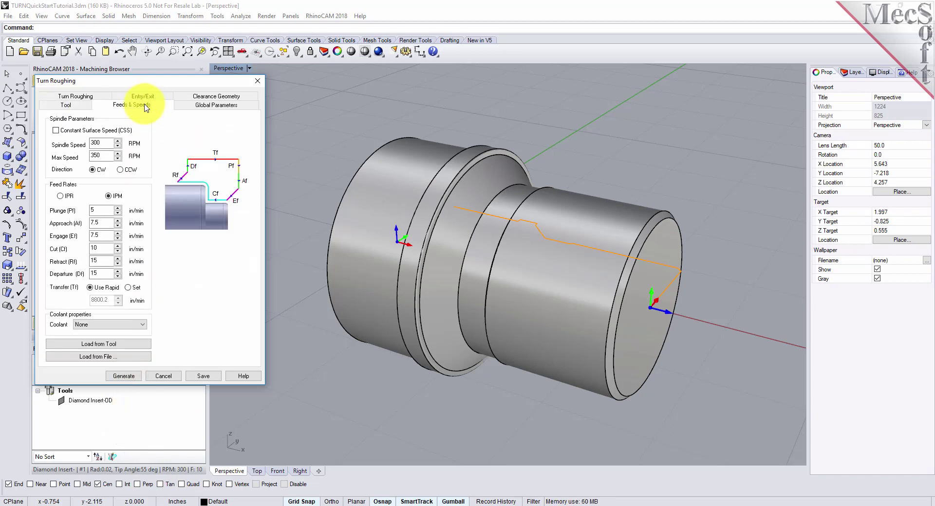
click(123, 347)
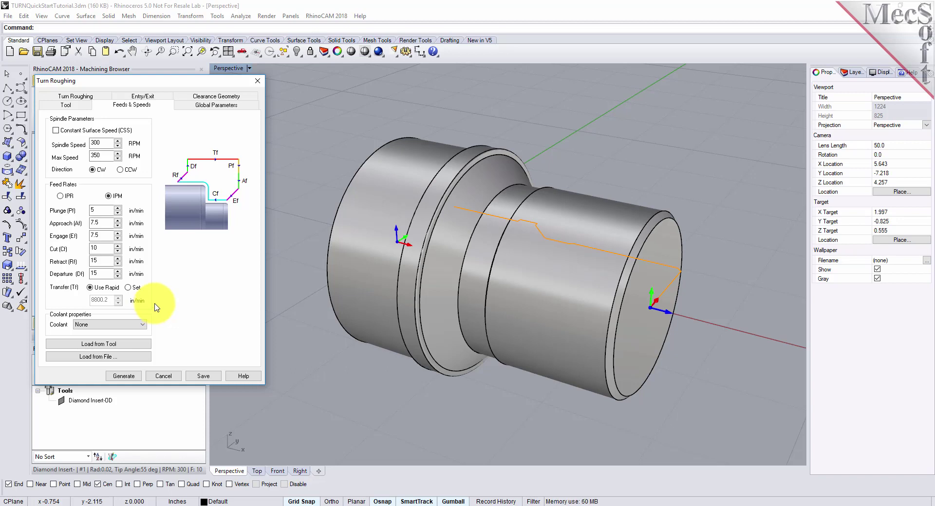
Step: Keep the roughing clearance on Automatic and set the cut transfer to Clearance Plane
click(224, 97)
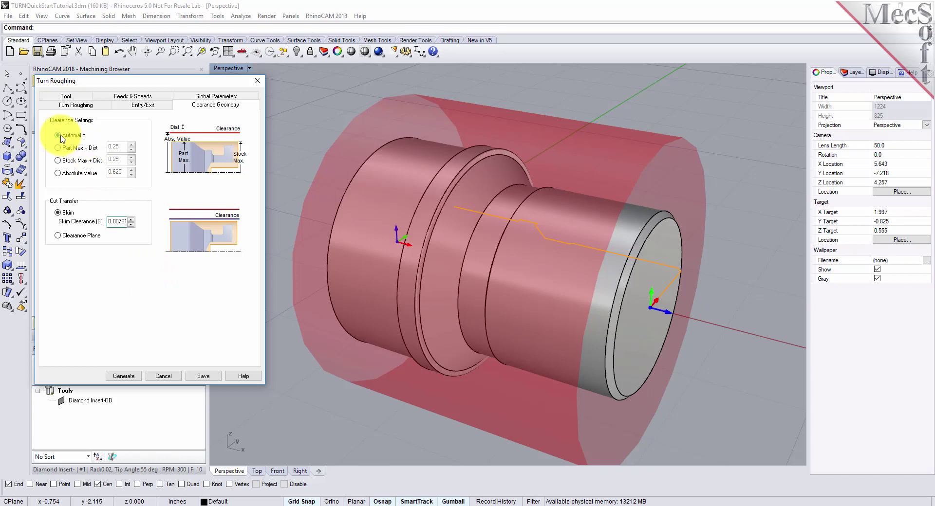
click(58, 236)
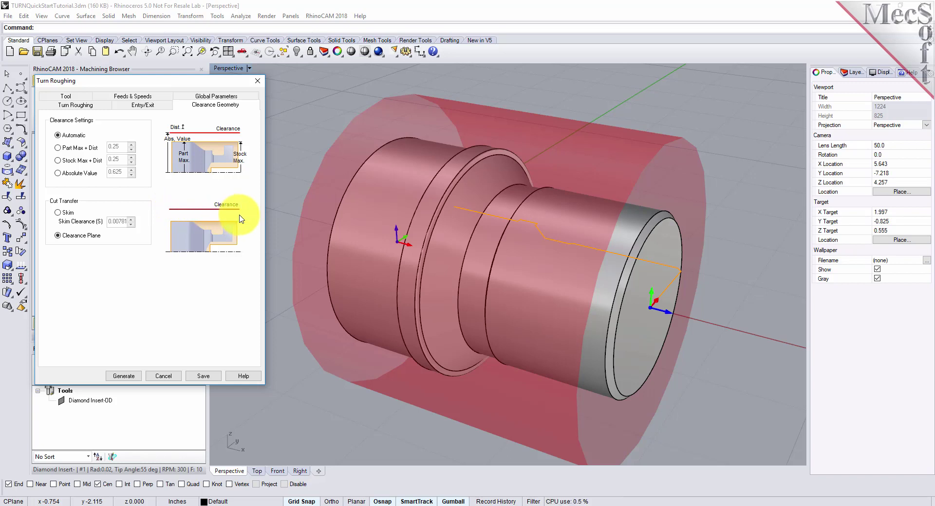
mouse_move(635, 279)
right_down()
mouse_move(605, 340)
mouse_move(528, 244)
mouse_move(626, 276)
right_up()
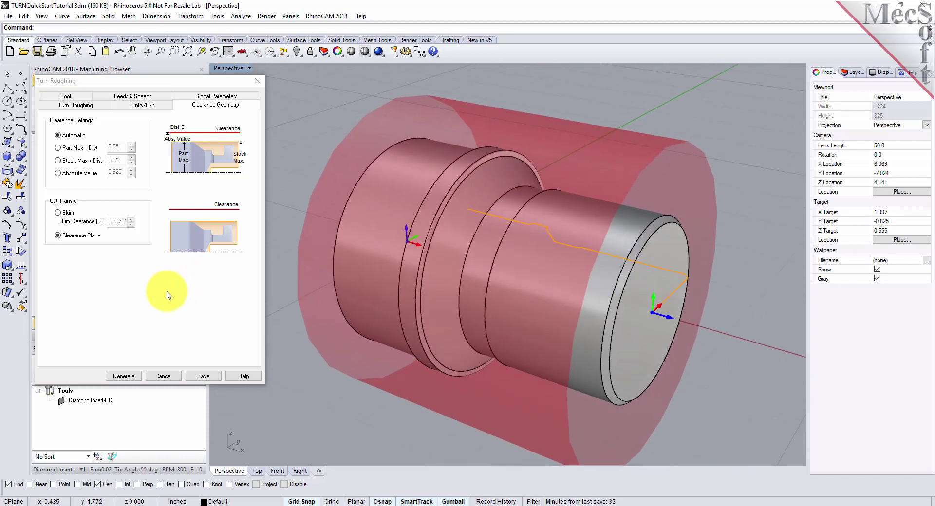
Step: Set the roughing approach type to Outer Diameter, keeping the 0.001 tolerance and 0.01 stock
click(221, 97)
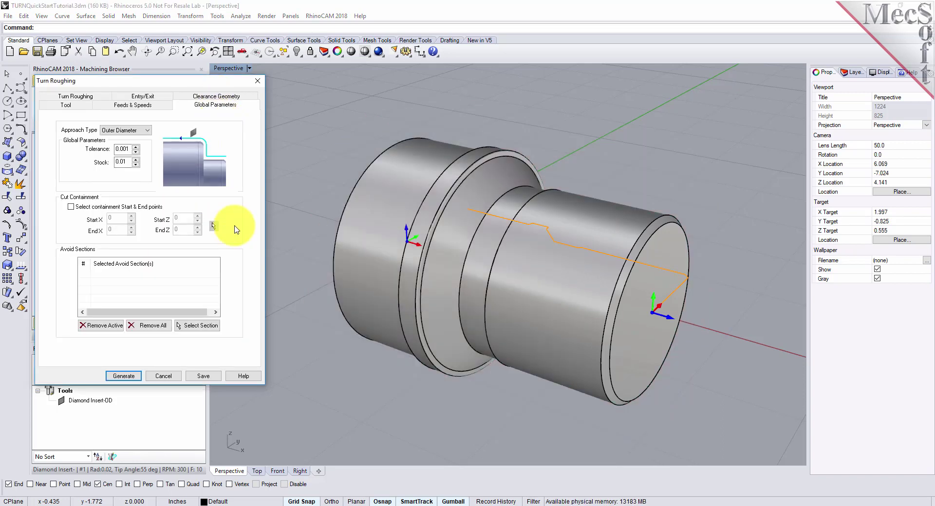
click(147, 131)
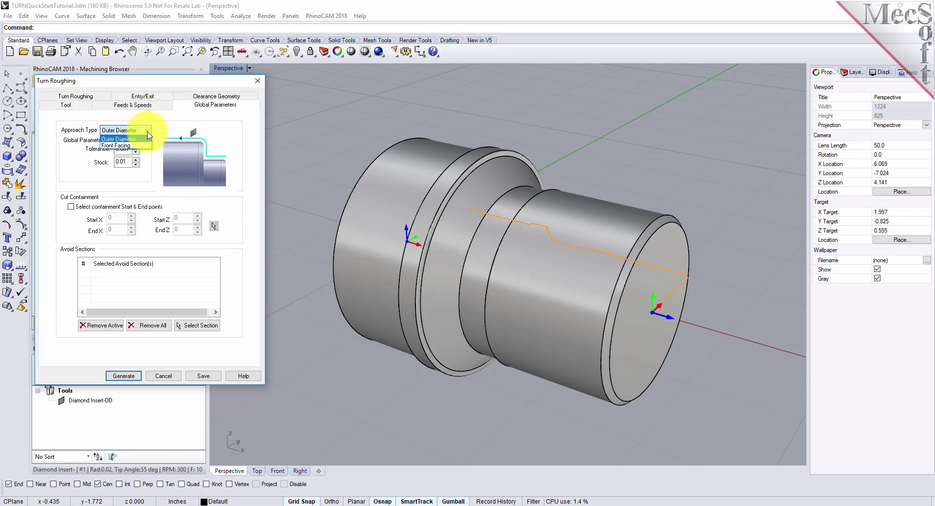
click(145, 140)
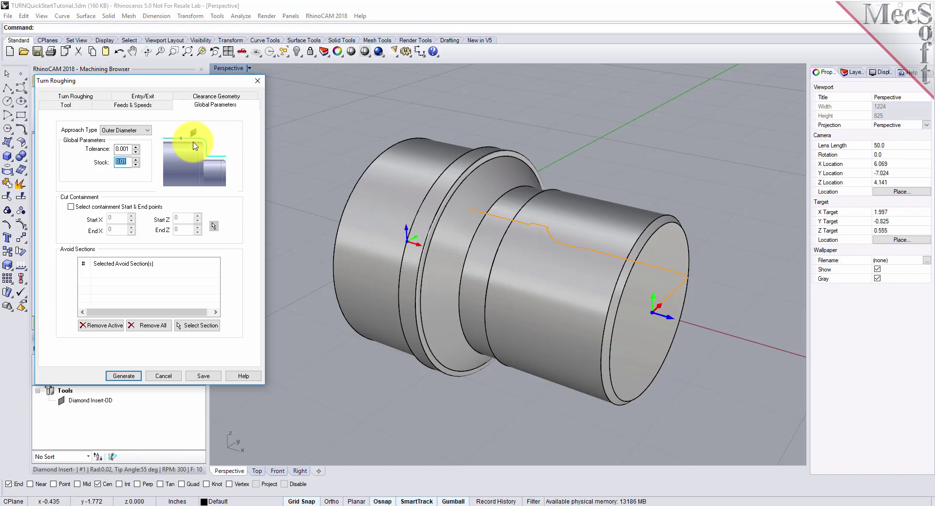
Step: Keep Linear Cuts as the roughing pattern with a 0.0625 depth per cut, and disable the final cleanup pass
click(75, 97)
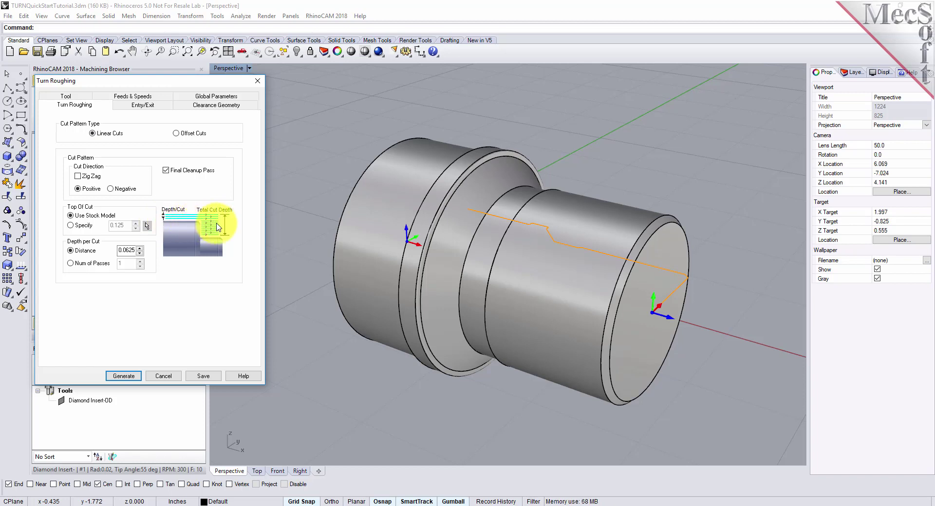
click(175, 132)
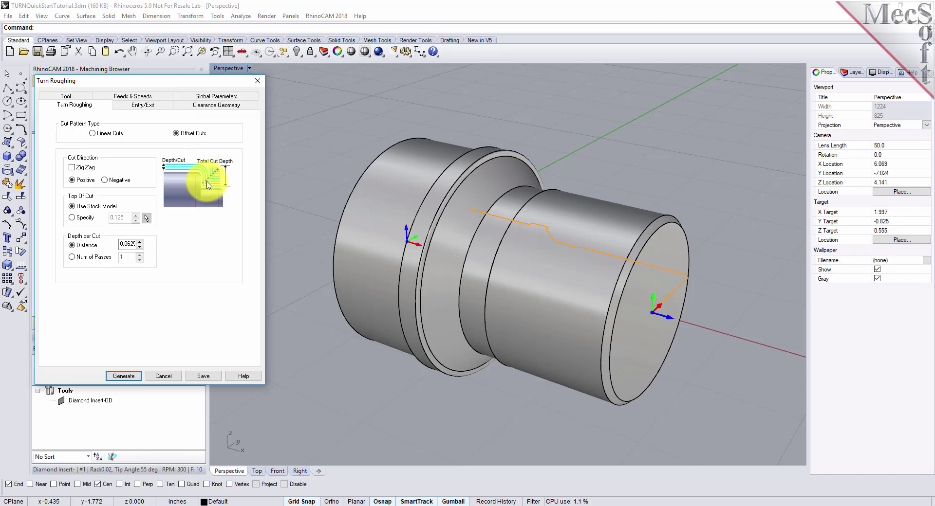
click(92, 133)
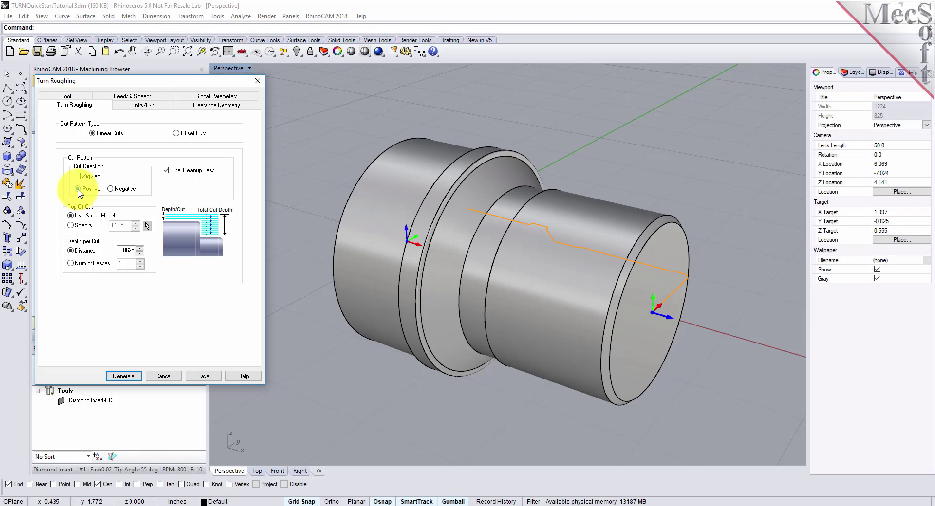
click(166, 171)
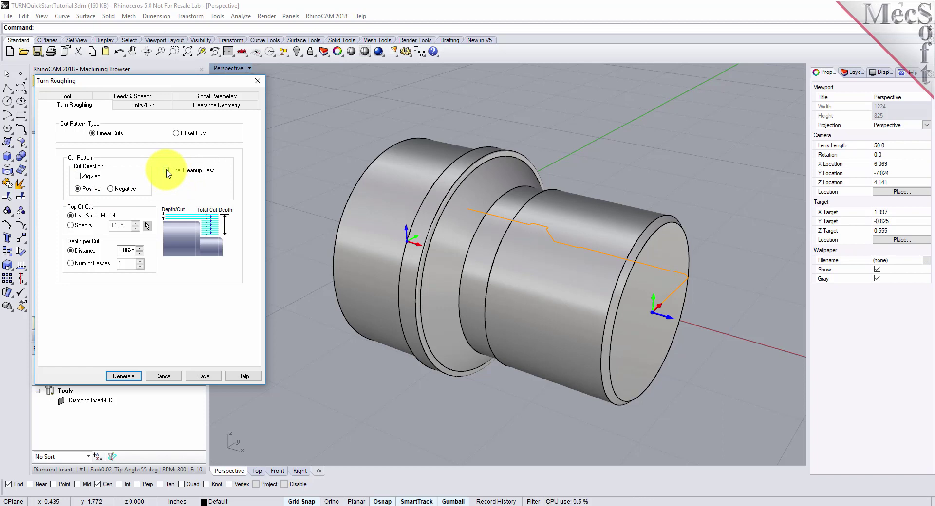
click(125, 250)
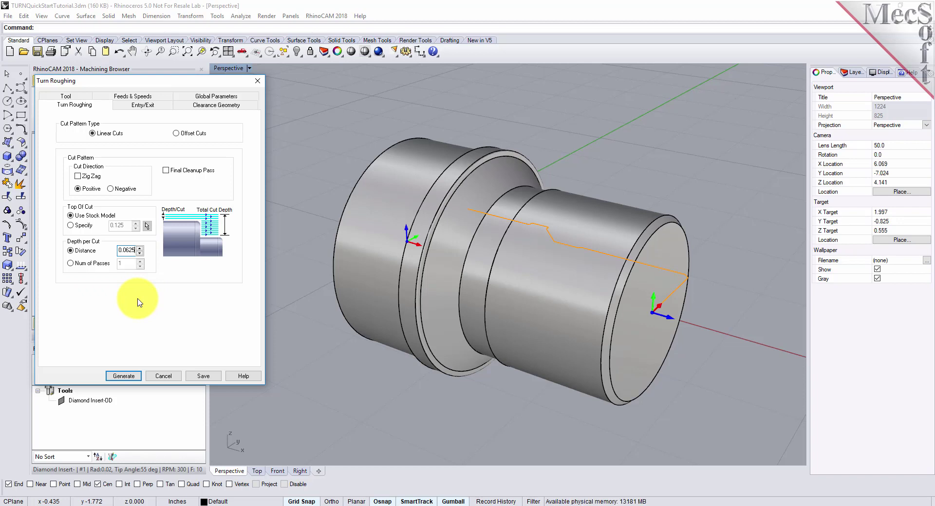
Step: Set the approach and engage motion lengths to 0.025 for the roughing entry
click(155, 106)
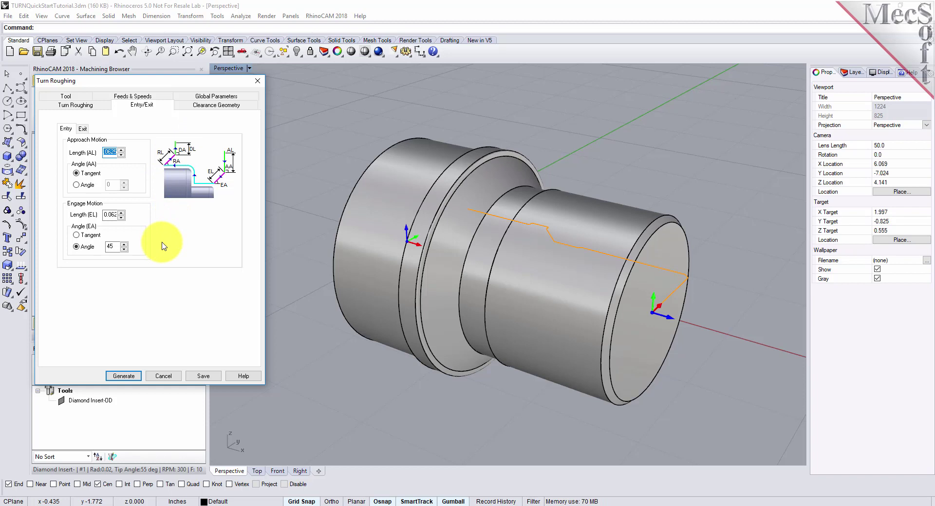
click(66, 133)
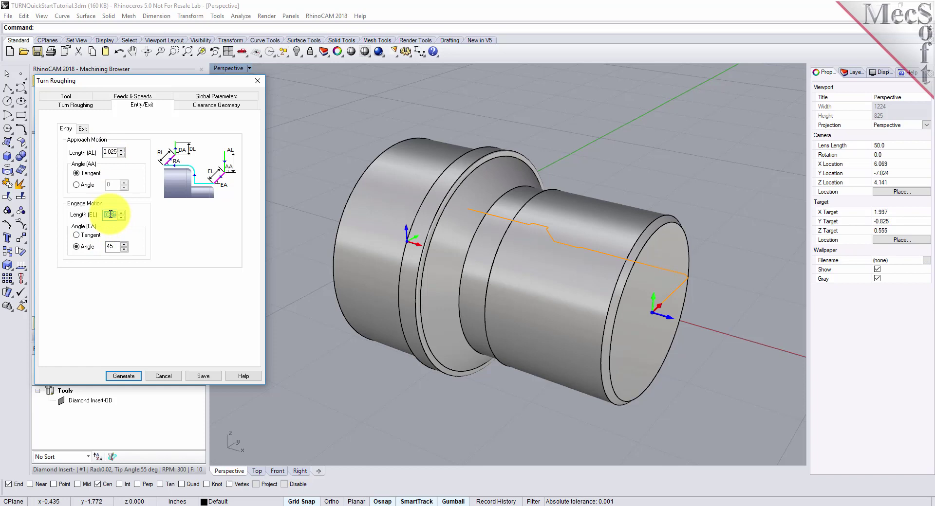
text(0.0)
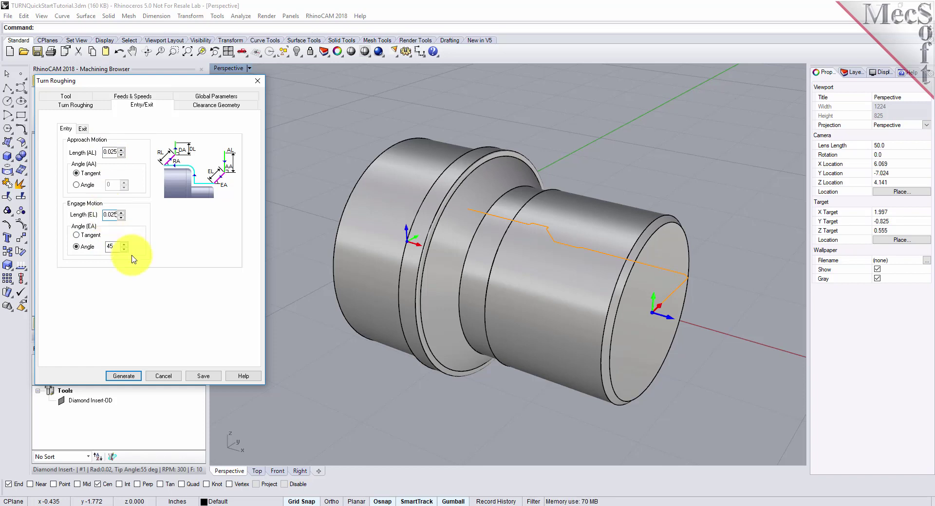
Step: Set the retract and depart motion lengths to 0.025 for the exit, and generate the roughing toolpath
click(82, 128)
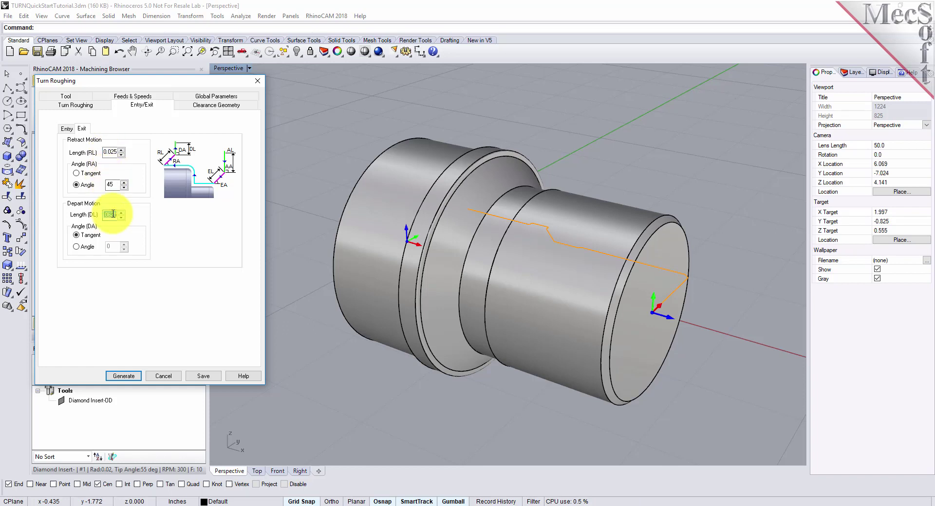
text(025)
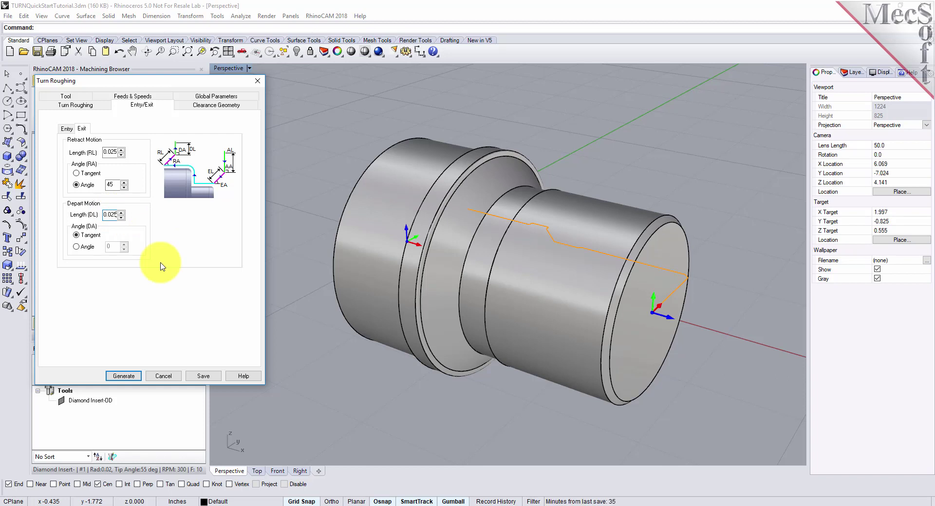
click(123, 376)
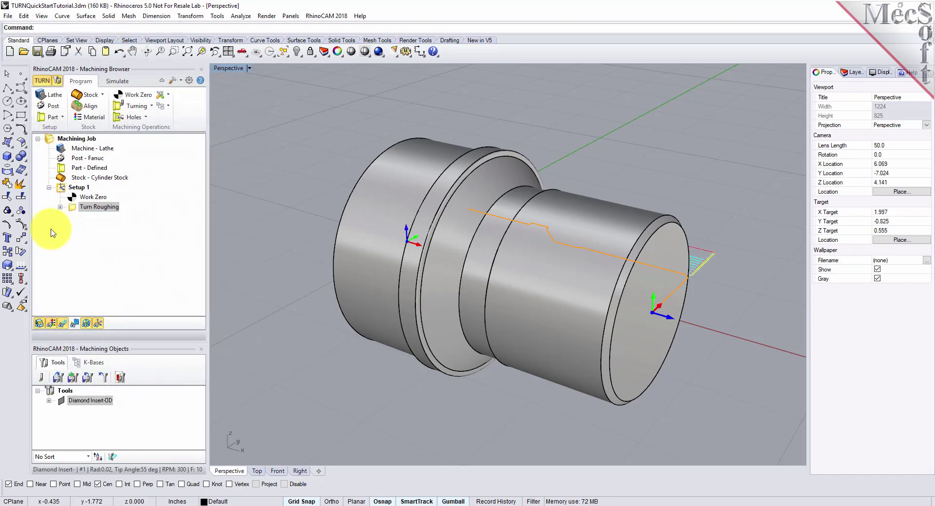
Step: Select the Turn Roughing operation and examine its toolpath in the Top view
click(76, 209)
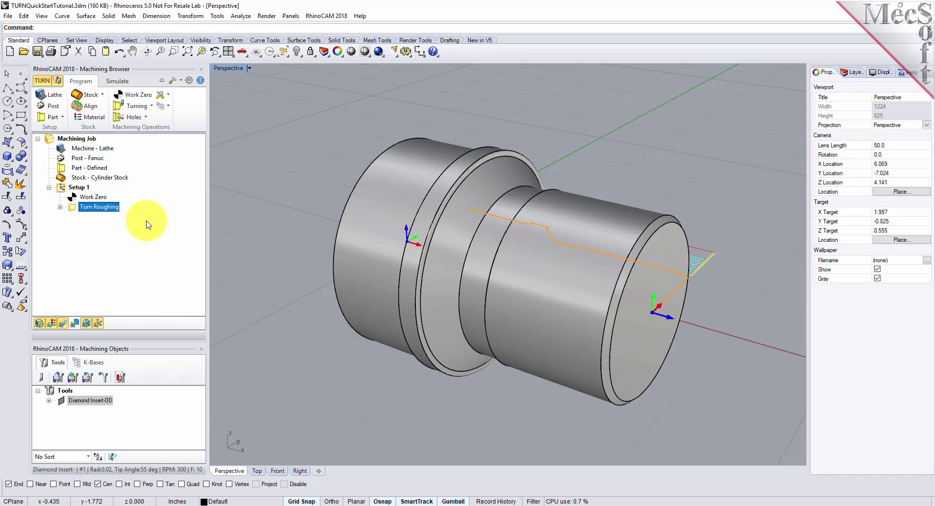
click(242, 51)
click(284, 83)
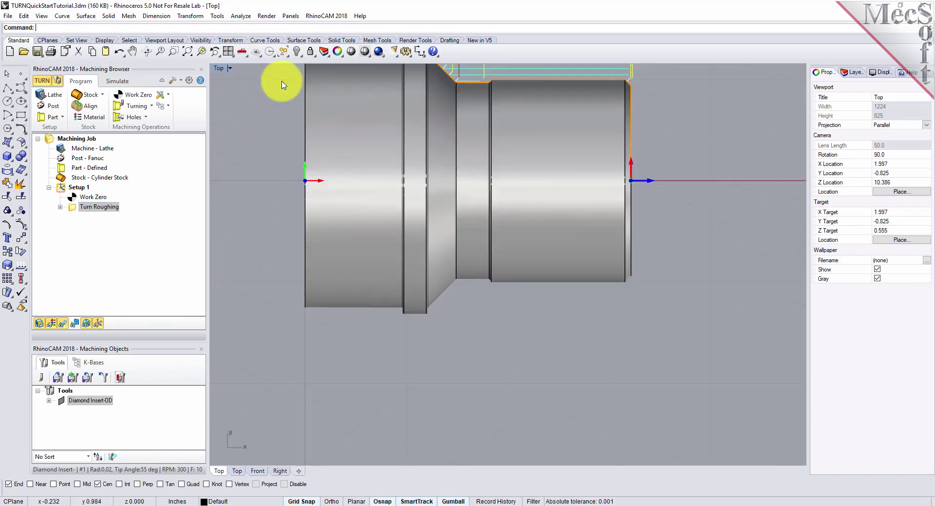
scroll(485, 200, up, 4)
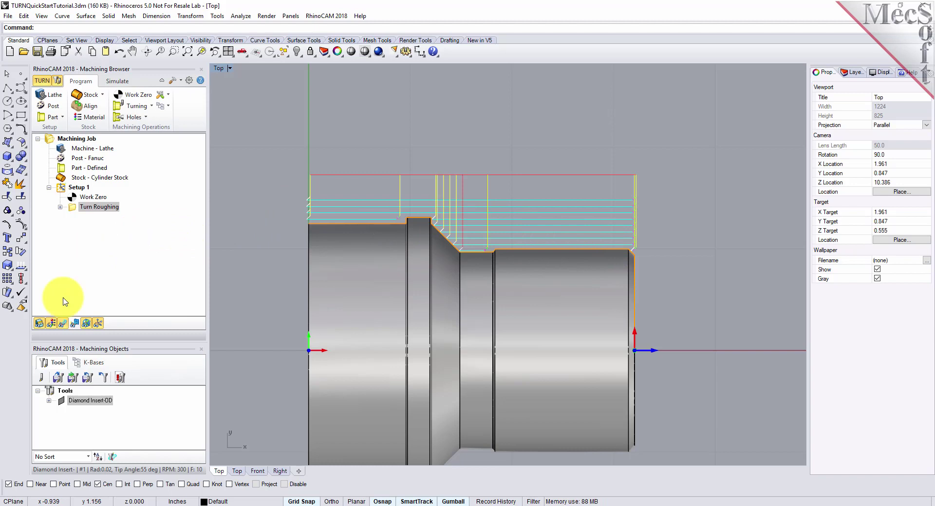
Step: Toggle the toolpath display off and on to compare the roughing passes with the part profile
click(62, 324)
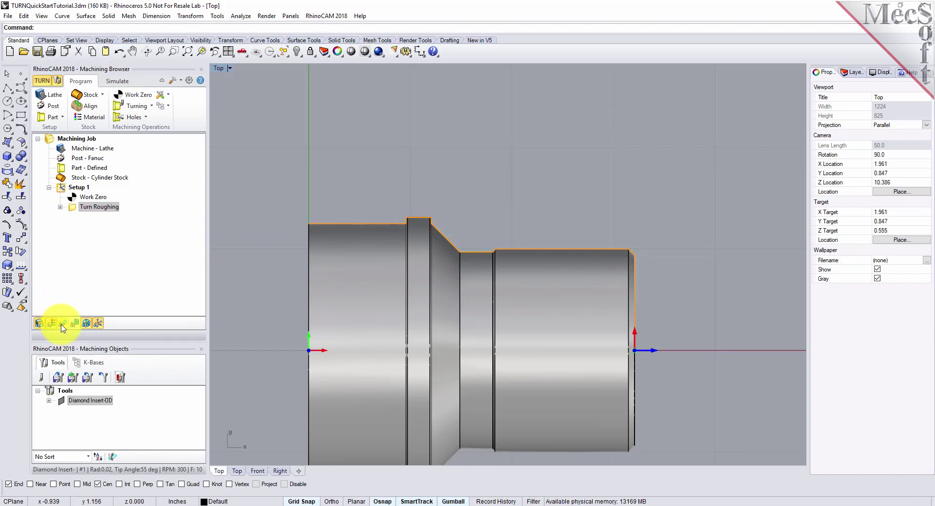
click(62, 324)
click(63, 325)
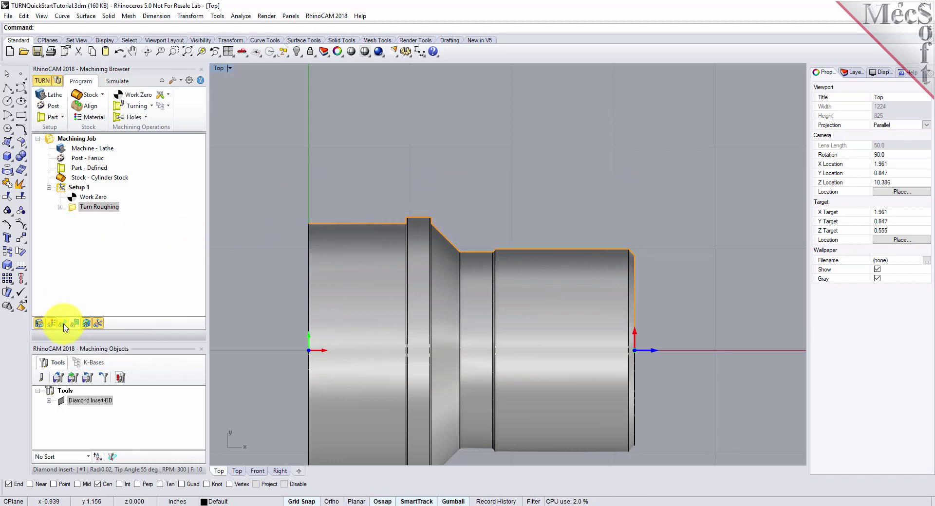
click(63, 324)
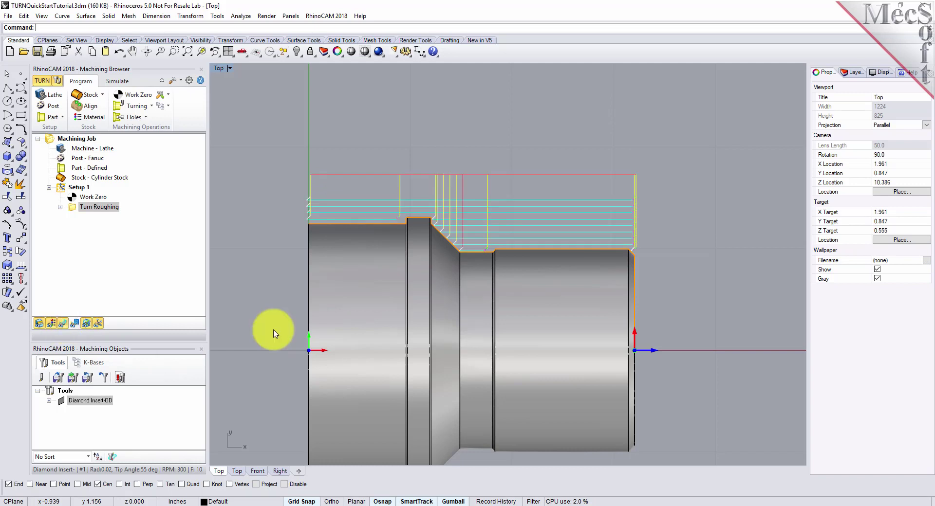
right_drag(606, 266, 563, 226)
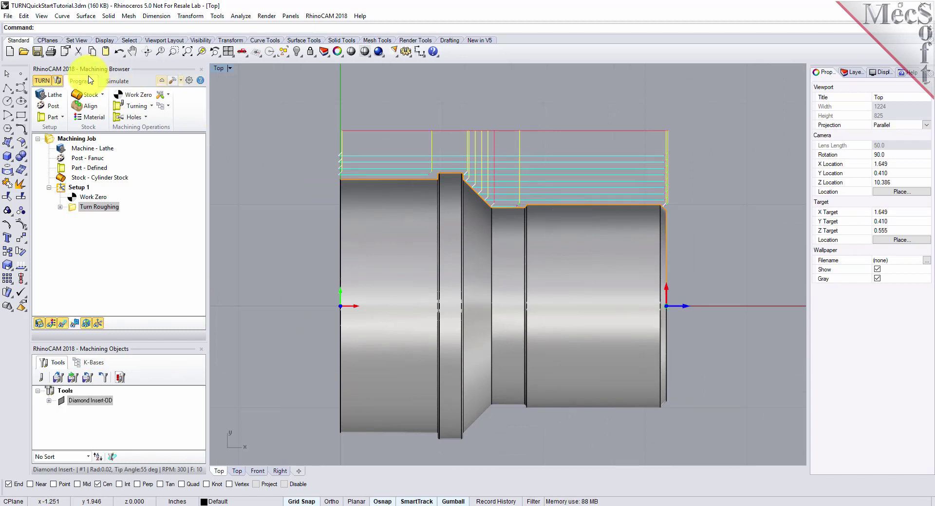
Step: Switch to the simulation mode and show the roughing toolpath in the Perspective view from the part's front end
click(112, 84)
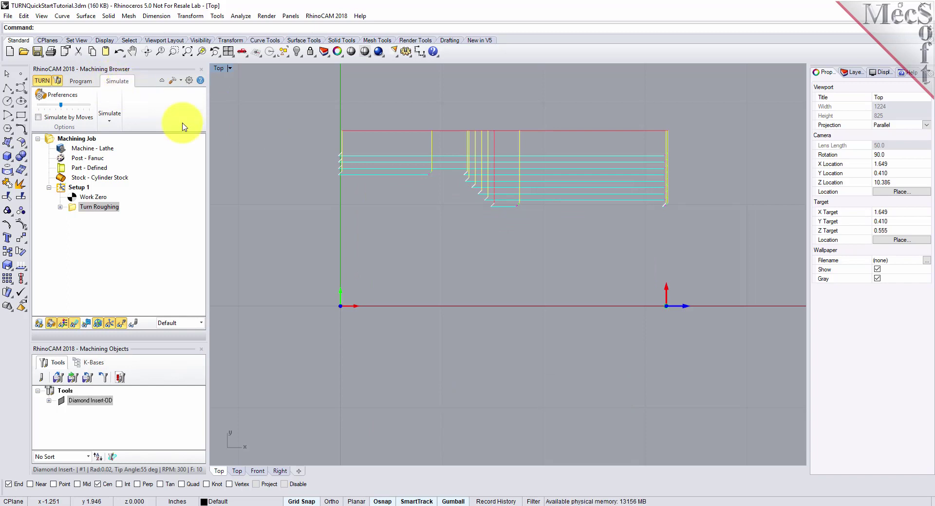
right_drag(497, 298, 463, 307)
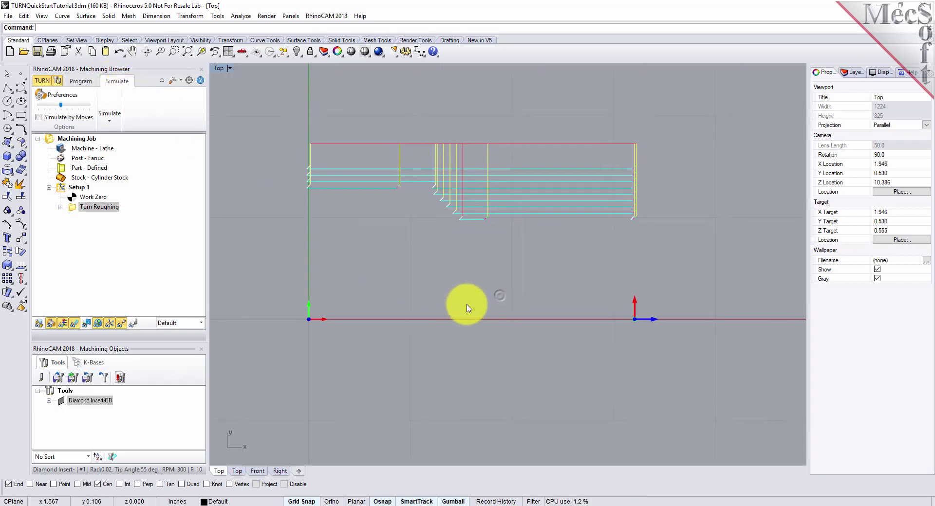
click(243, 52)
click(286, 103)
right_drag(468, 268, 340, 230)
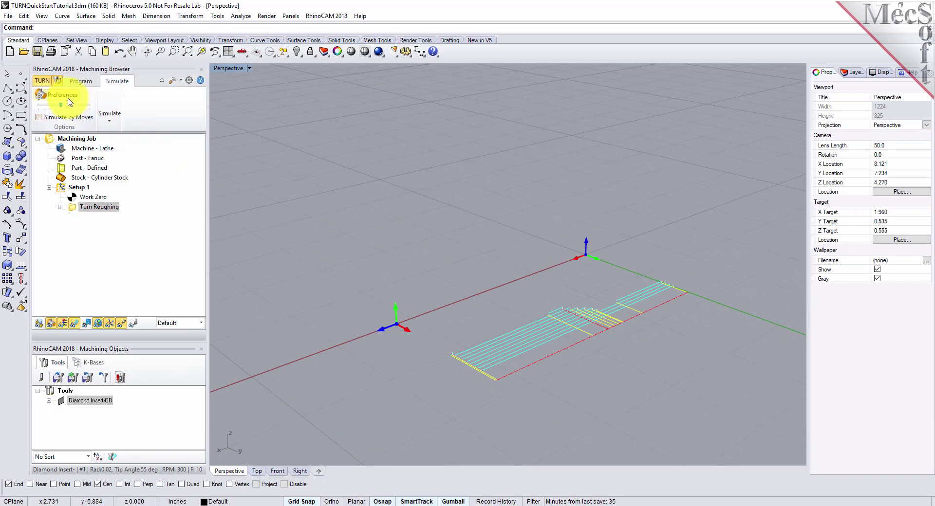
Step: Set the simulation display to 3 Quarter at minimum speed, and widen the machining browser to reveal all simulation controls
click(69, 98)
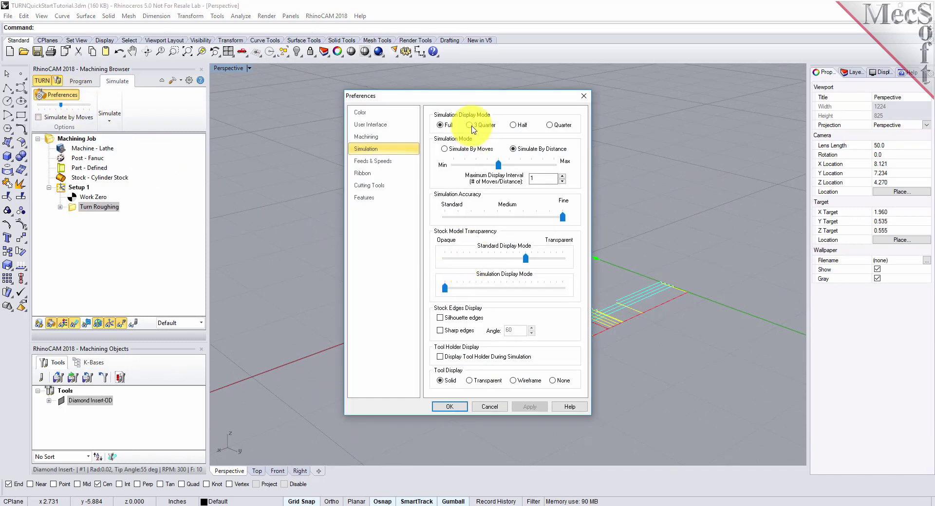
click(448, 407)
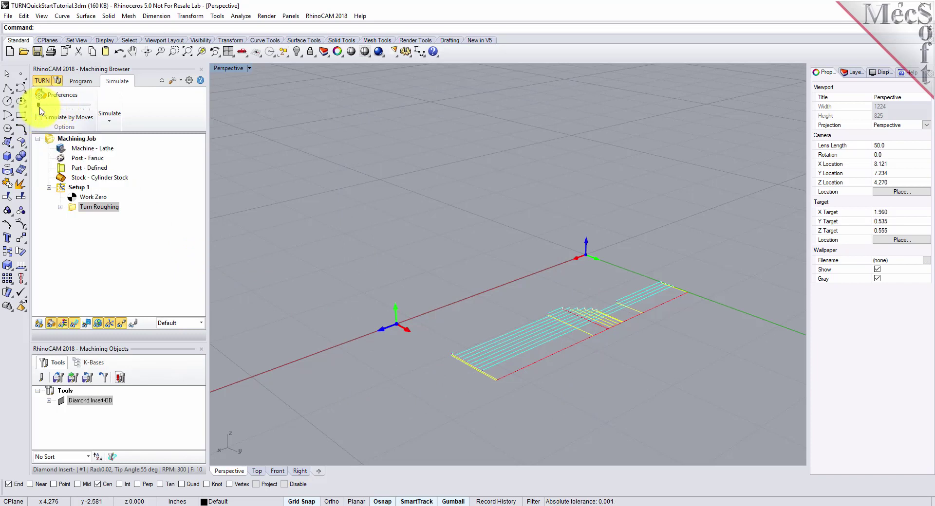
drag(208, 184, 228, 184)
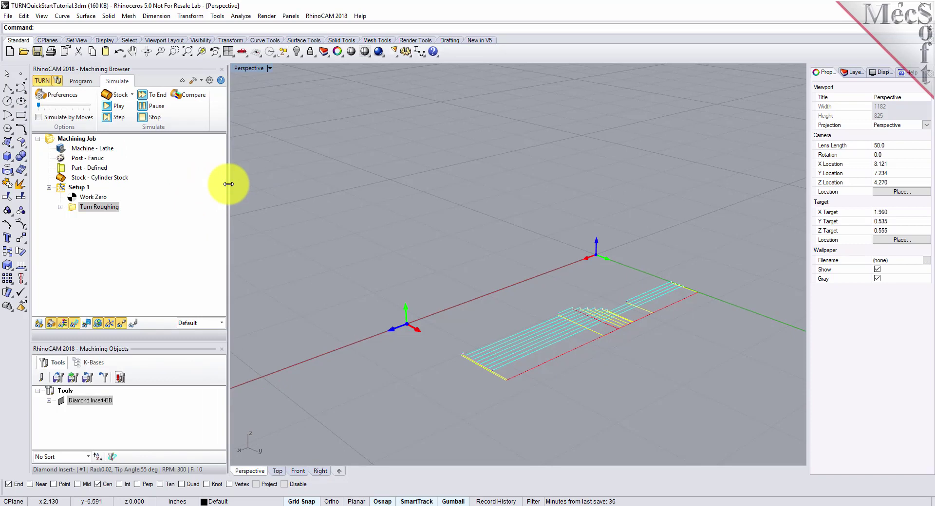
Step: Simulate the Turn Roughing operation's material removal through to the end in the Perspective view
click(68, 210)
click(119, 107)
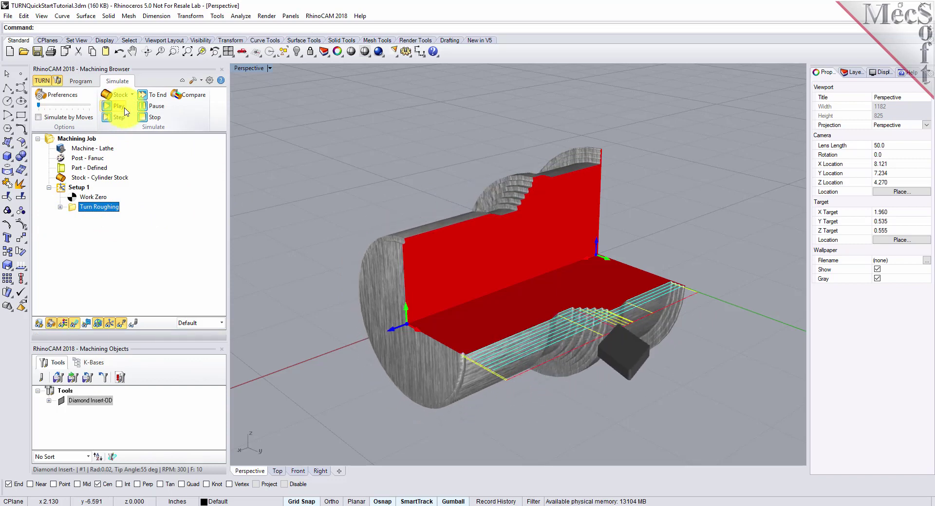
click(157, 98)
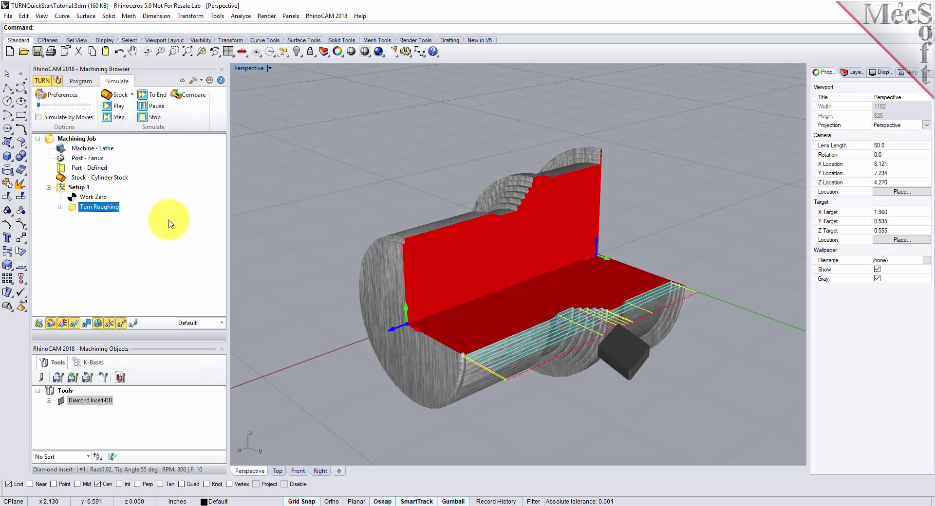
click(120, 106)
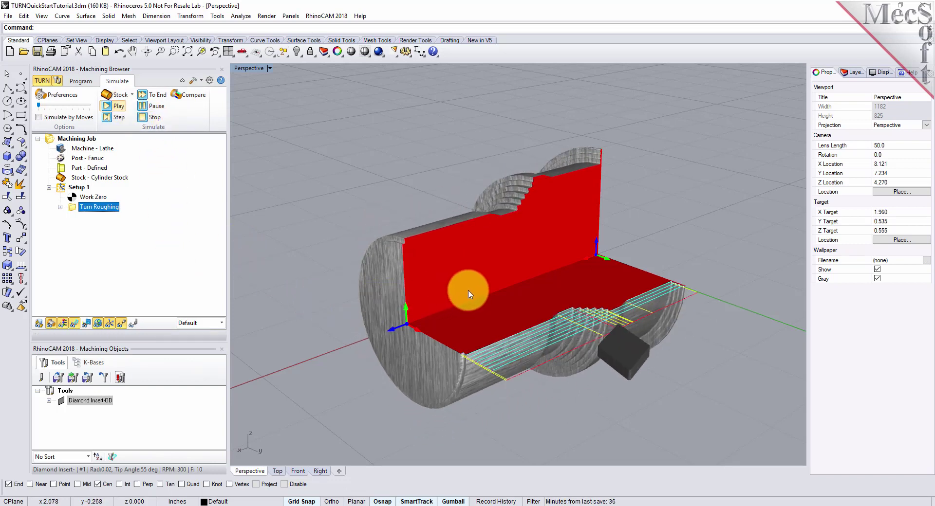
mouse_move(470, 292)
right_down()
mouse_move(475, 372)
mouse_move(470, 344)
mouse_move(484, 292)
right_up()
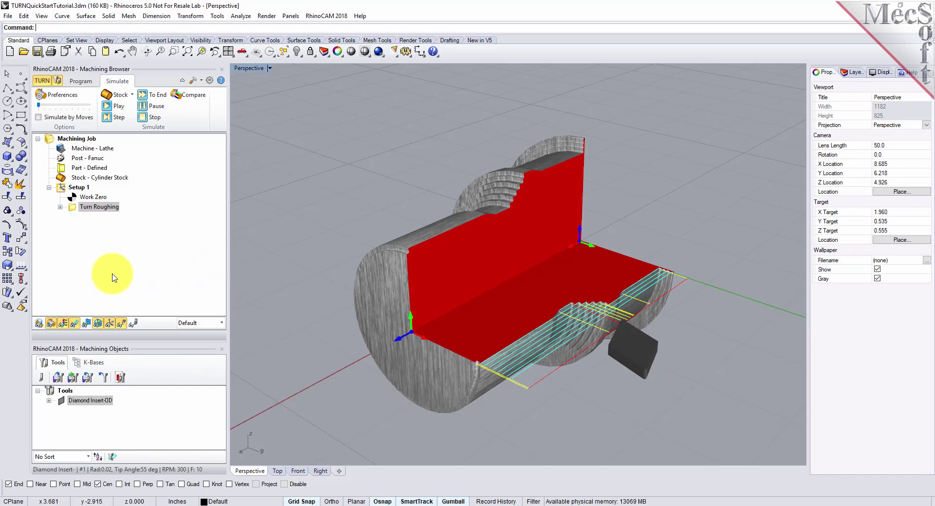
Step: Toggle the stock material texture and the toolpath display off and on to examine the simulated roughed stock
click(64, 325)
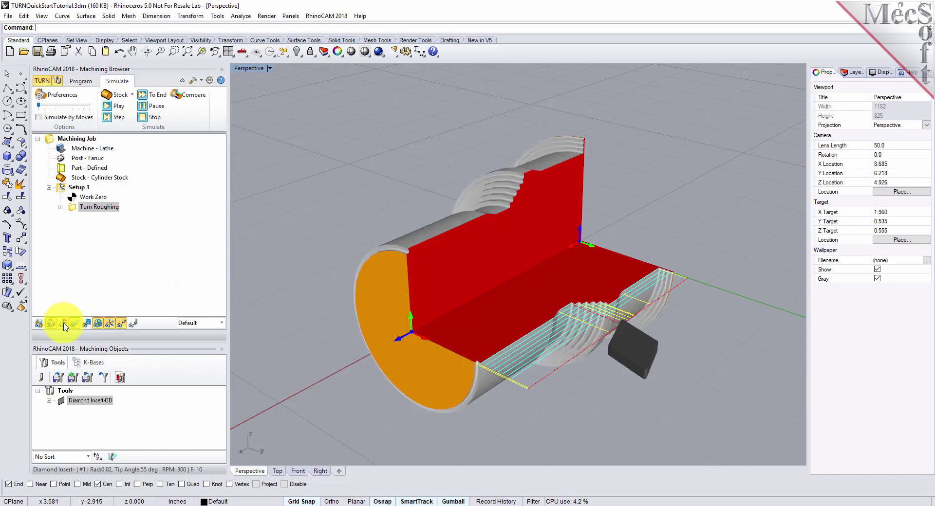
click(65, 325)
click(65, 324)
click(65, 325)
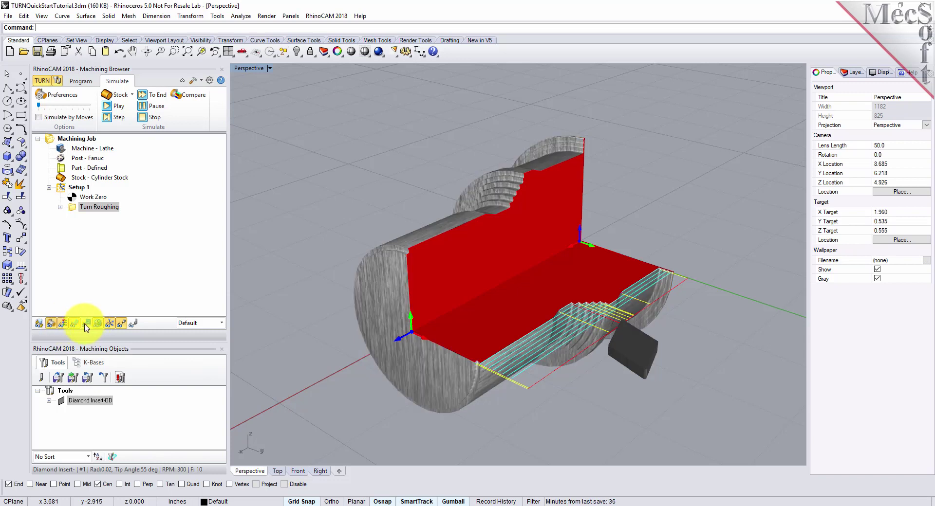
click(75, 325)
click(75, 325)
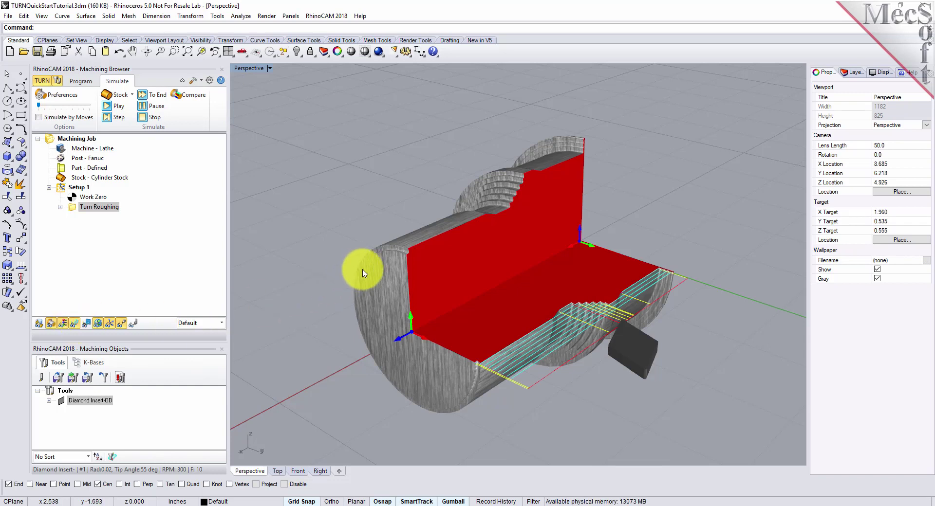
scroll(463, 337, down, 1)
scroll(435, 378, up, 1)
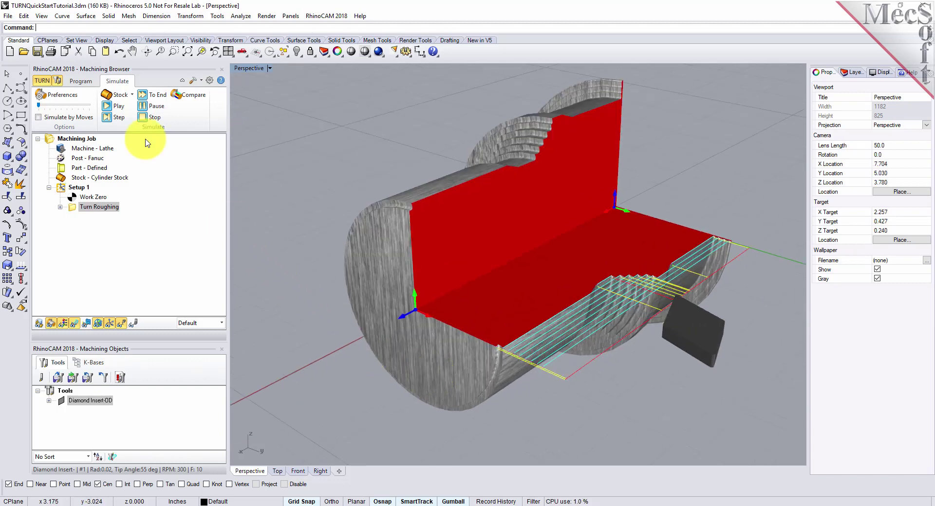
Step: Create a Turn Finishing operation using Diamond Insert-OD and load its feeds and speeds from the tool
click(81, 82)
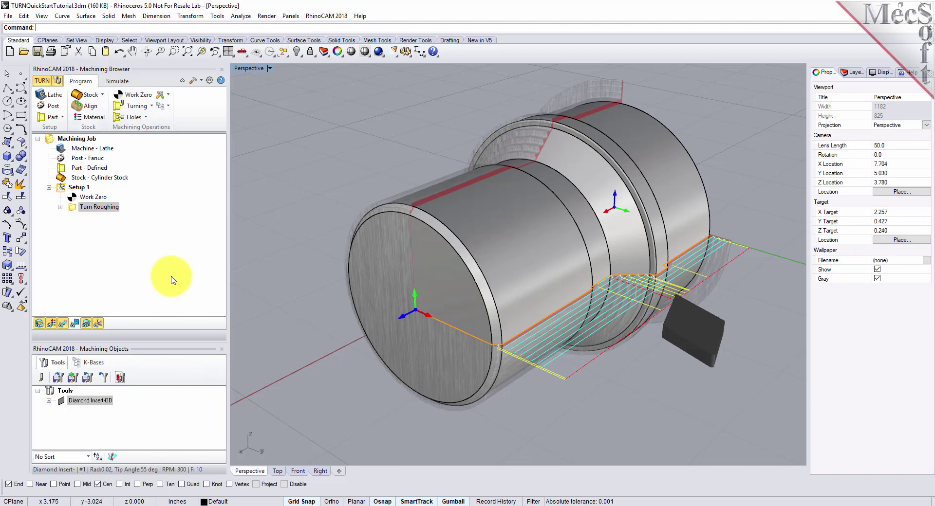
click(153, 107)
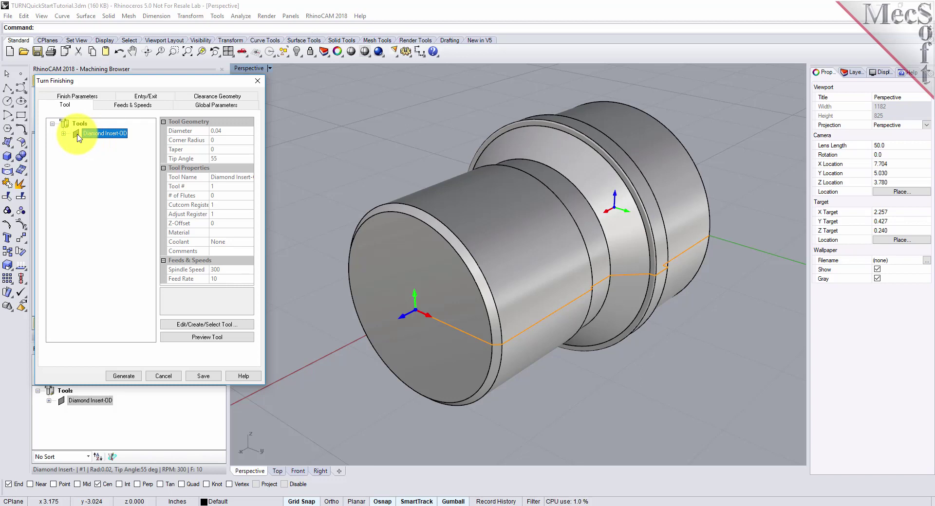
click(144, 106)
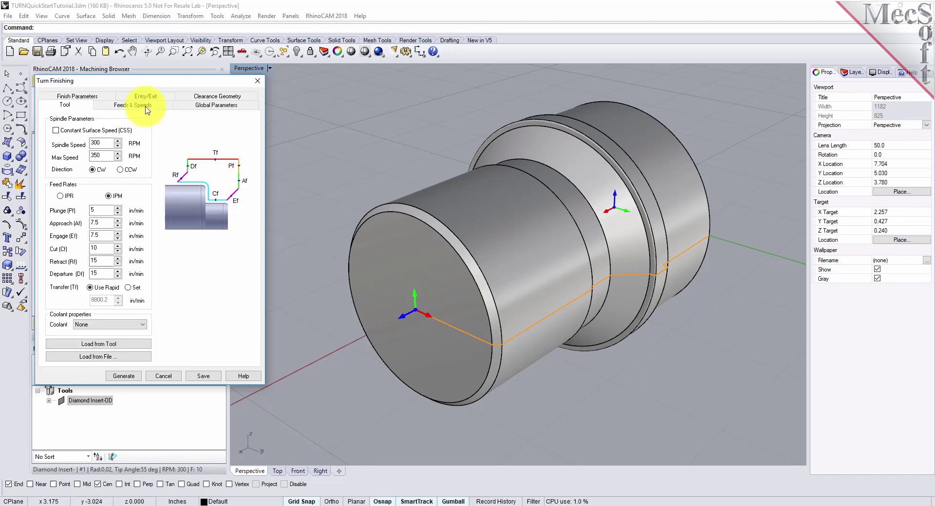
click(135, 349)
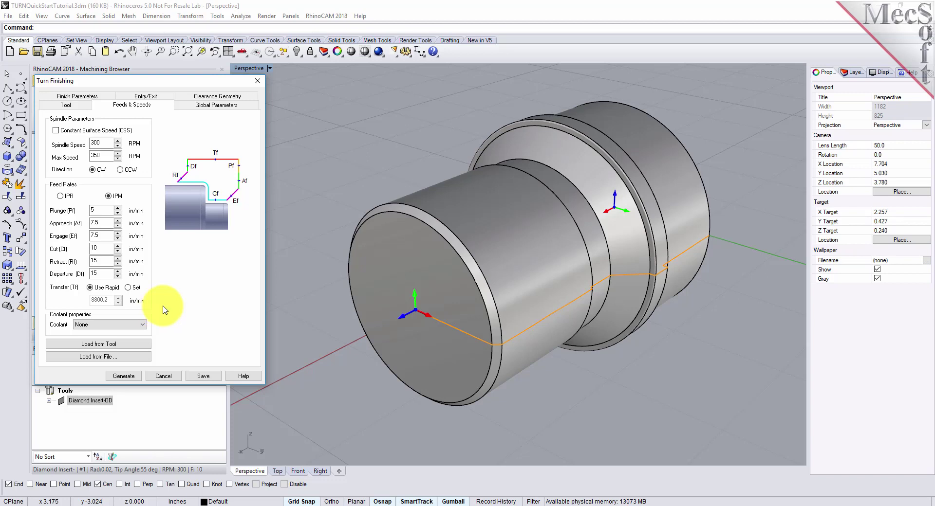
Step: Set the finishing cut transfer to Clearance Plane, and use the Outer Diameter approach with 0.001 tolerance and 0 stock
click(217, 97)
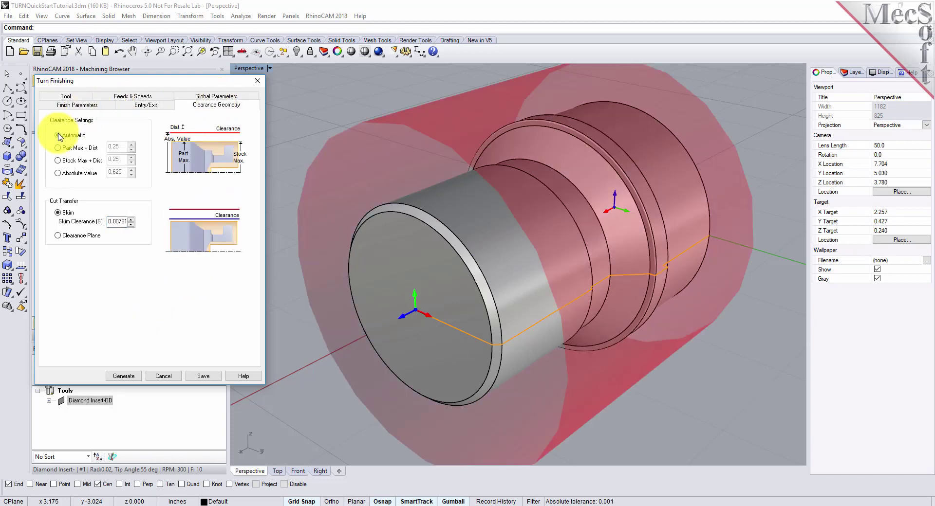
click(58, 236)
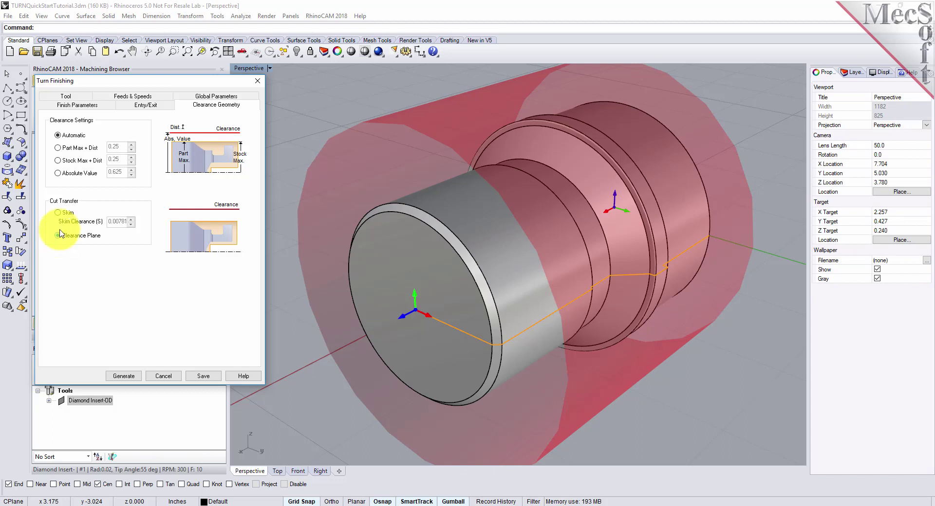
click(209, 99)
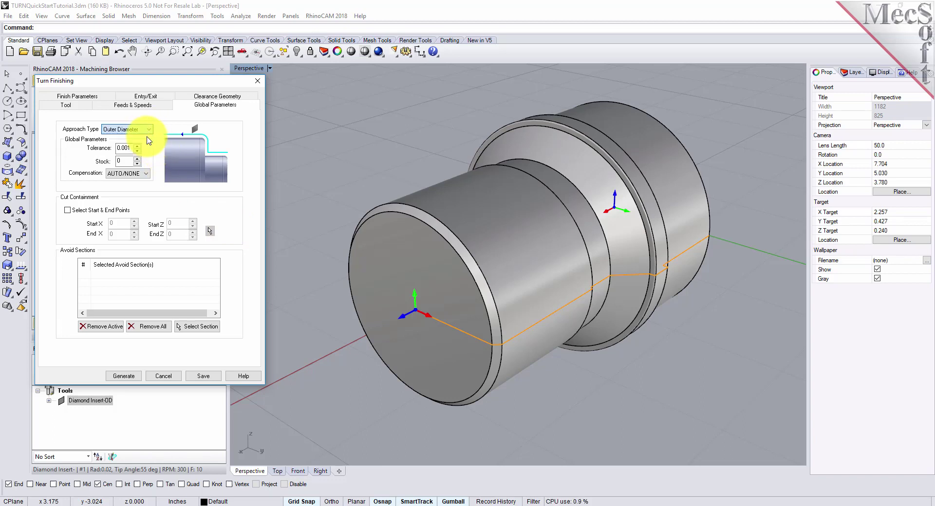
double_click(124, 161)
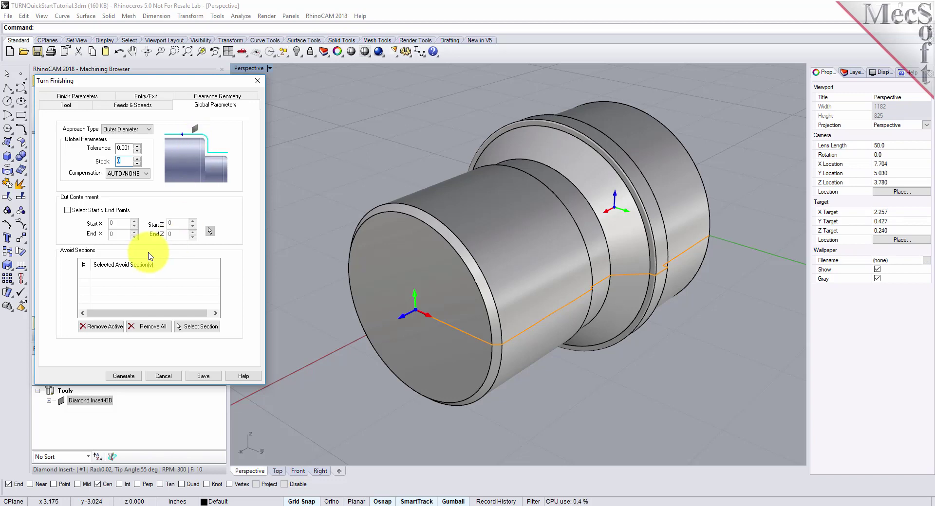
Step: Enable start and end points for the finishing cut containment and pick the profile's outer corner at the part's back end in Top view
click(68, 211)
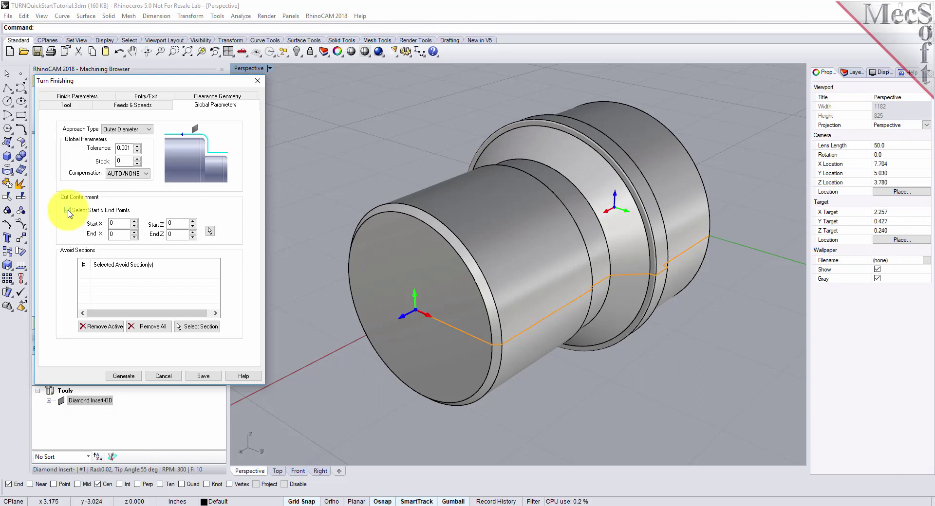
click(67, 211)
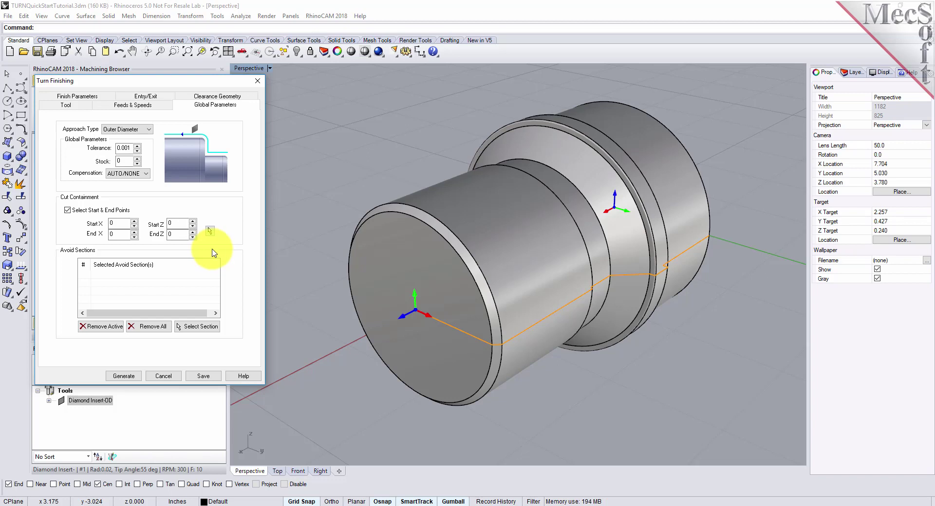
click(210, 232)
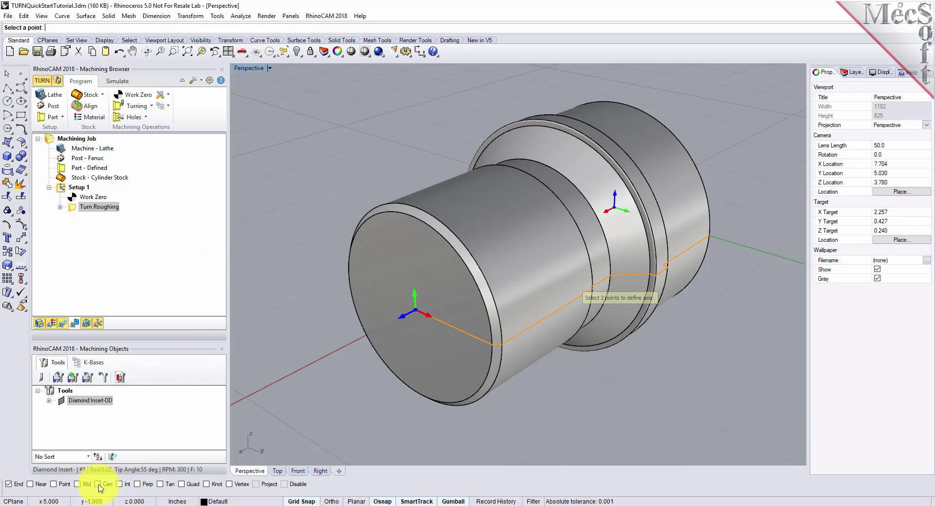
click(245, 58)
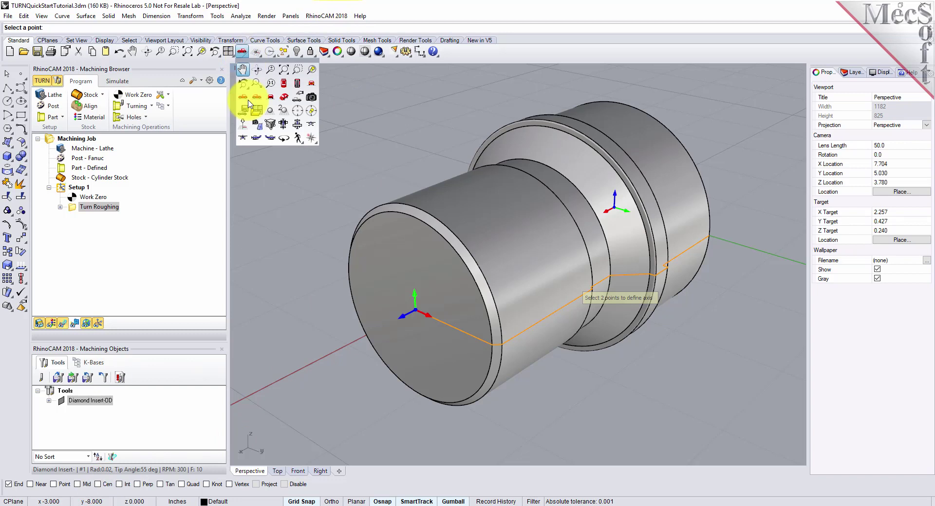
click(284, 90)
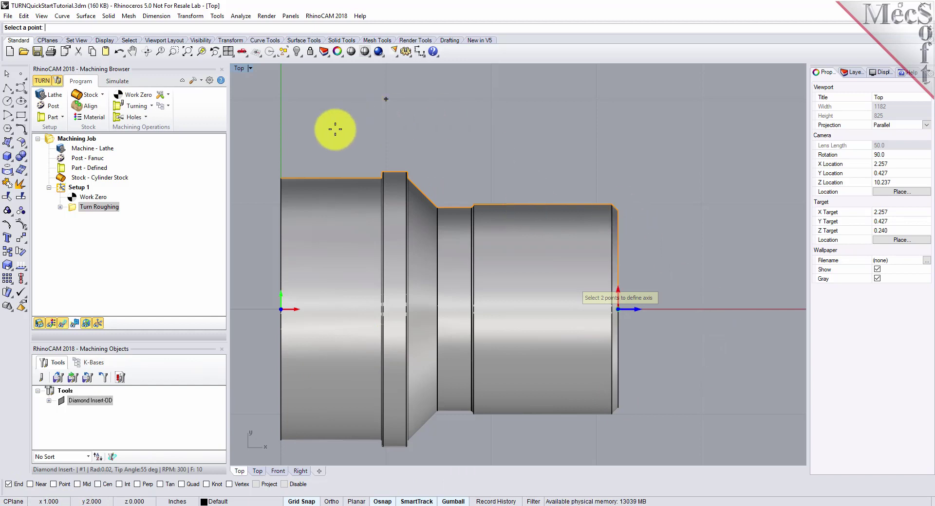
click(280, 178)
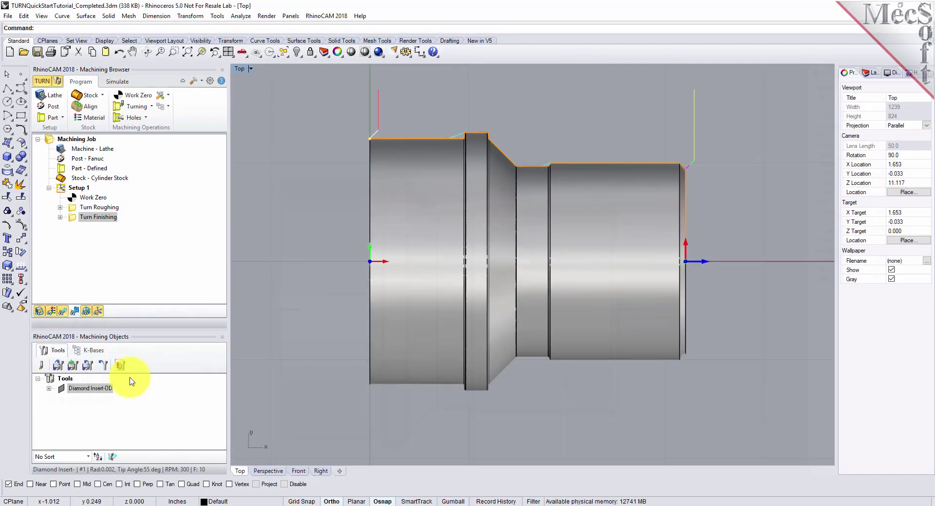
Step: Simulate the Turn Finishing operation's material removal in the Perspective view
click(83, 218)
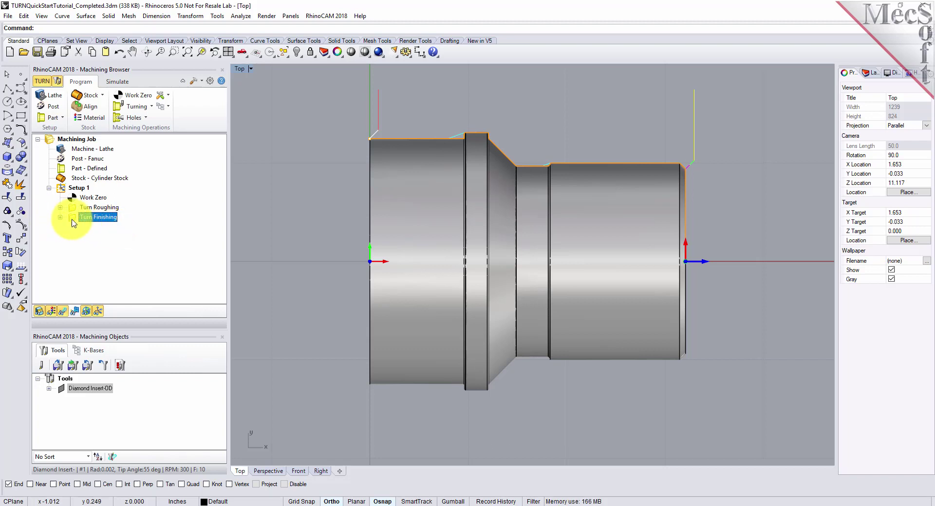
click(117, 81)
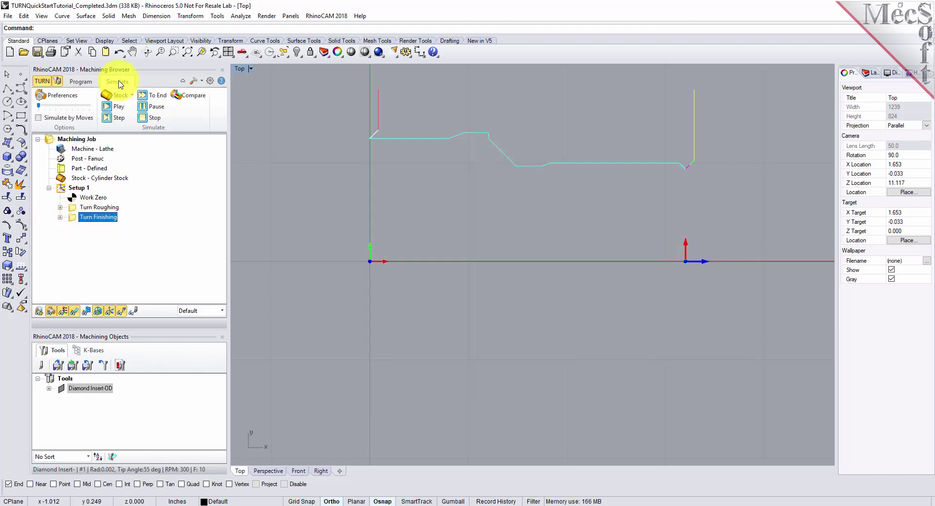
click(242, 52)
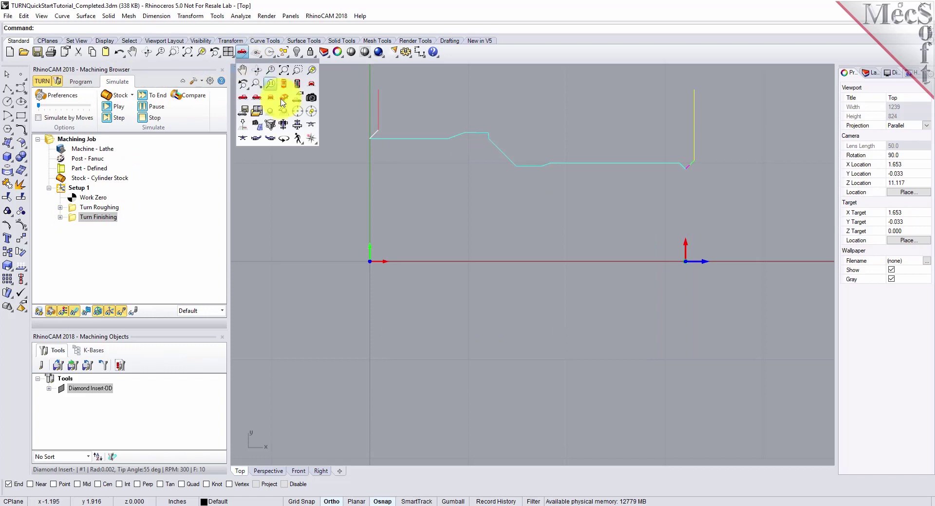
click(288, 103)
right_drag(511, 171, 405, 225)
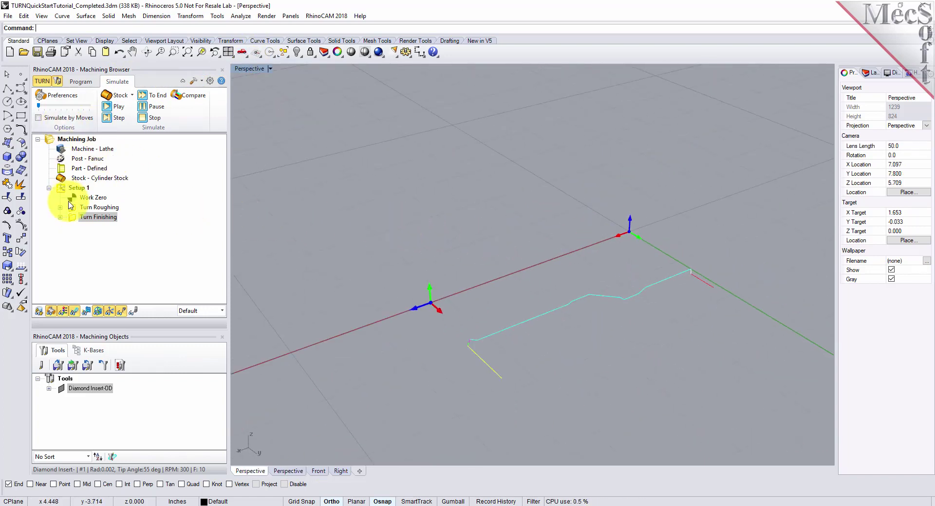
click(123, 108)
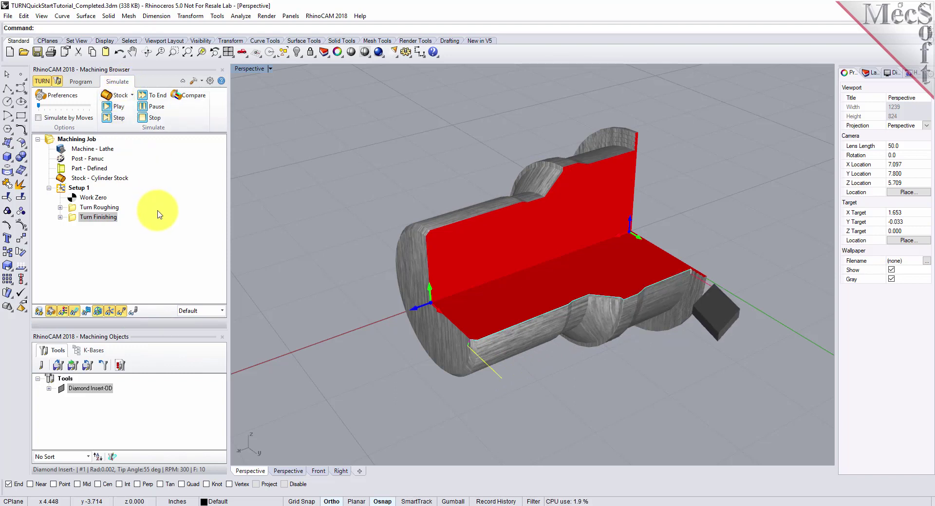
Step: Post Setup 1 with the Fanuc post-processor to the file TURNQuickStartTutorial_Completed_Setup 1.nc
click(61, 189)
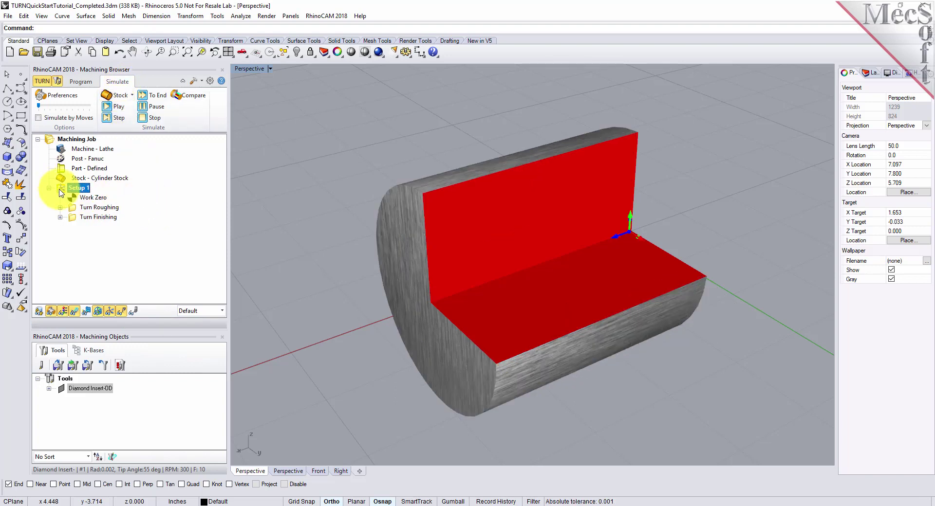
right_click(82, 189)
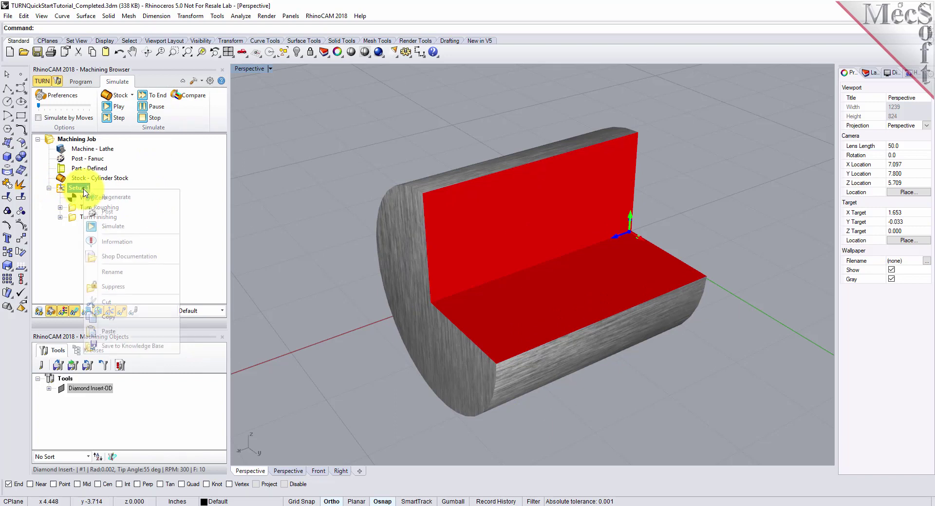
click(120, 212)
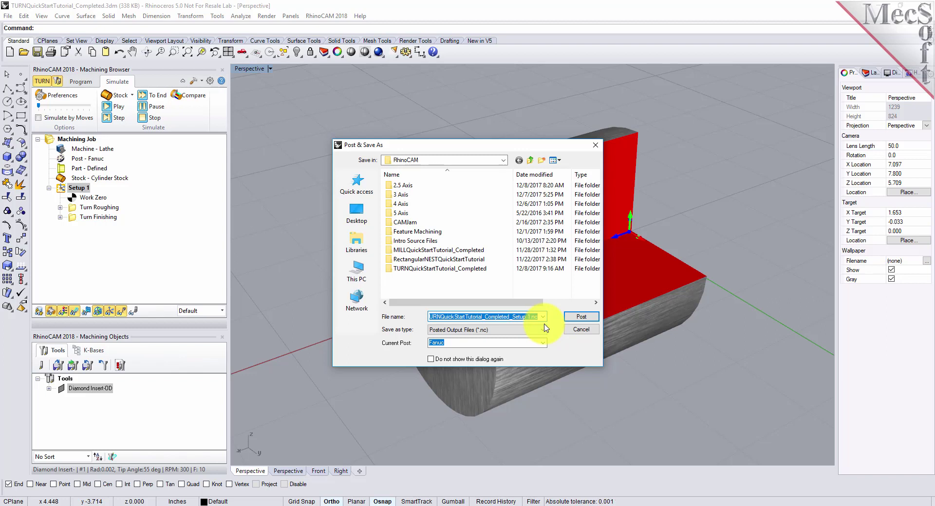
click(581, 317)
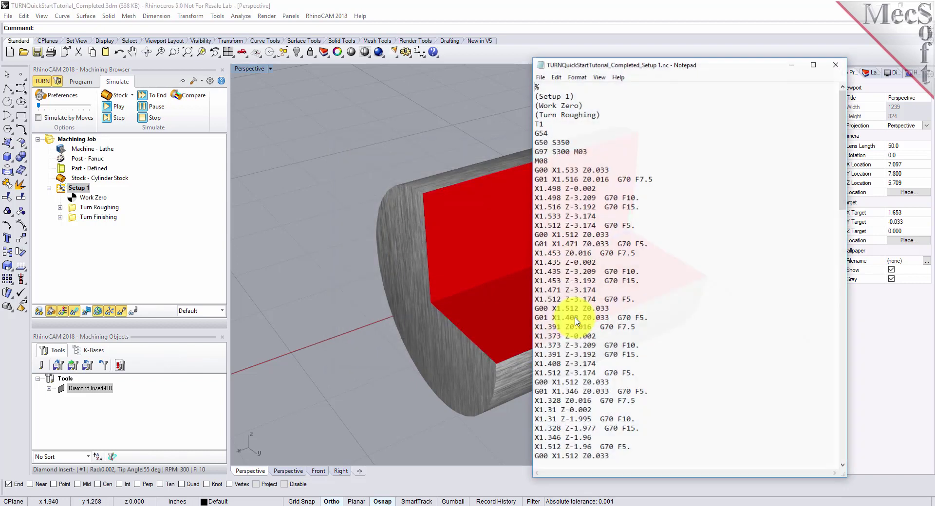
Step: Review the posted G-code in Notepad, highlight the G97 spindle speed line, and close the file
drag(843, 166, 835, 122)
drag(609, 151, 529, 151)
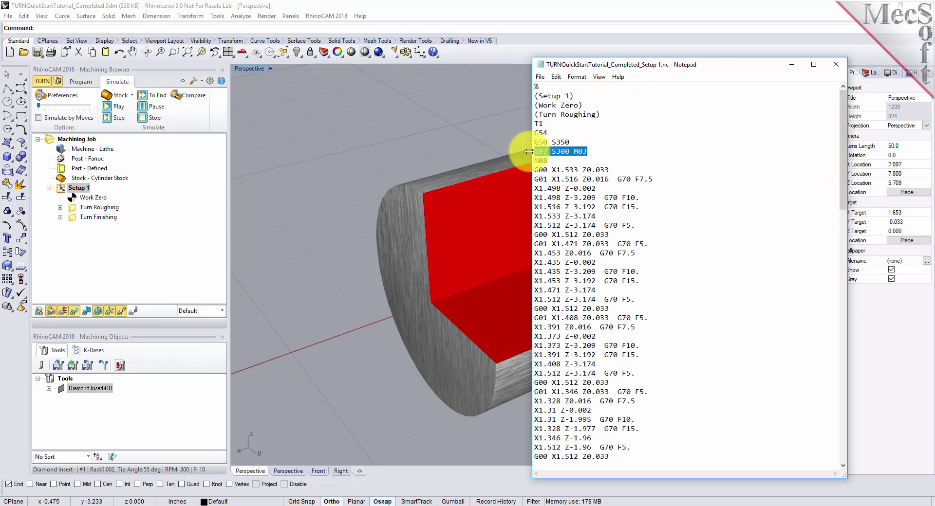
click(835, 64)
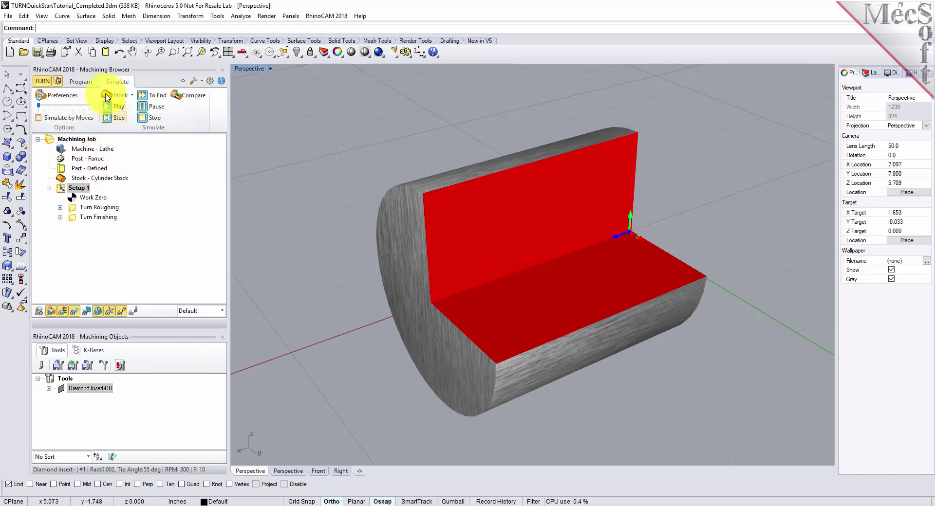
Step: Return to programming mode and examine Setup 1's machining operations information, including tools, cut feeds and machine times
click(81, 81)
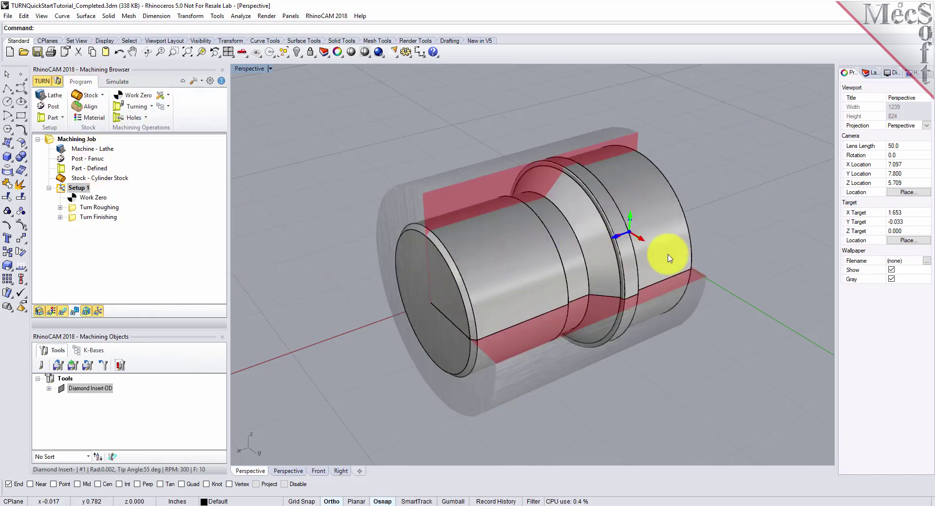
scroll(669, 258, up, 2)
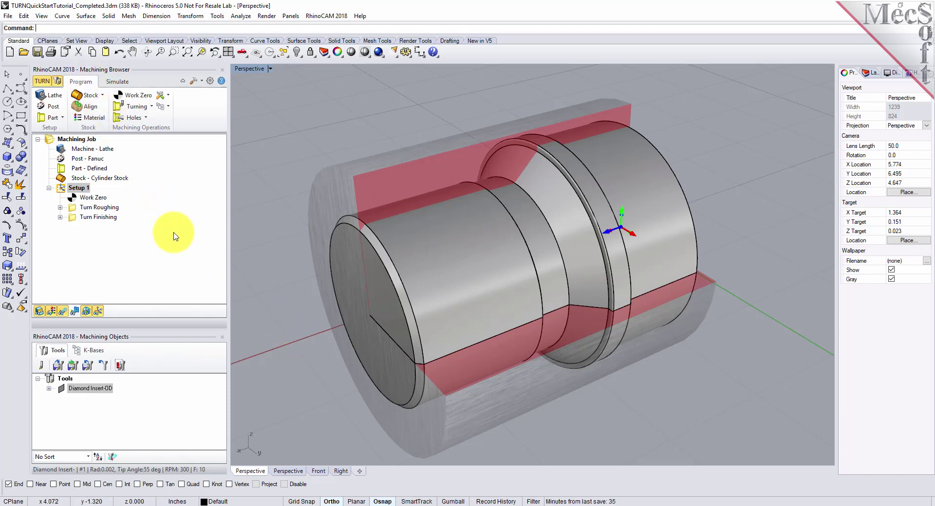
click(80, 189)
right_click(83, 192)
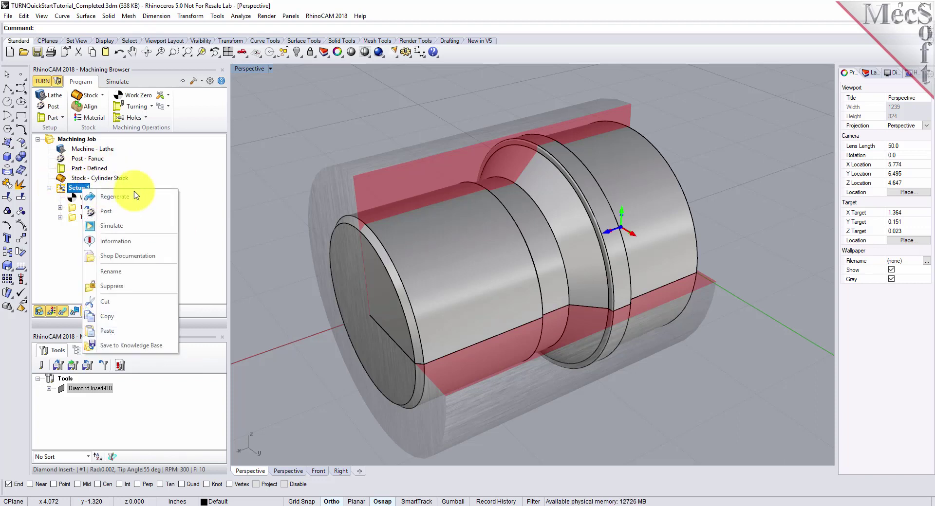
click(146, 244)
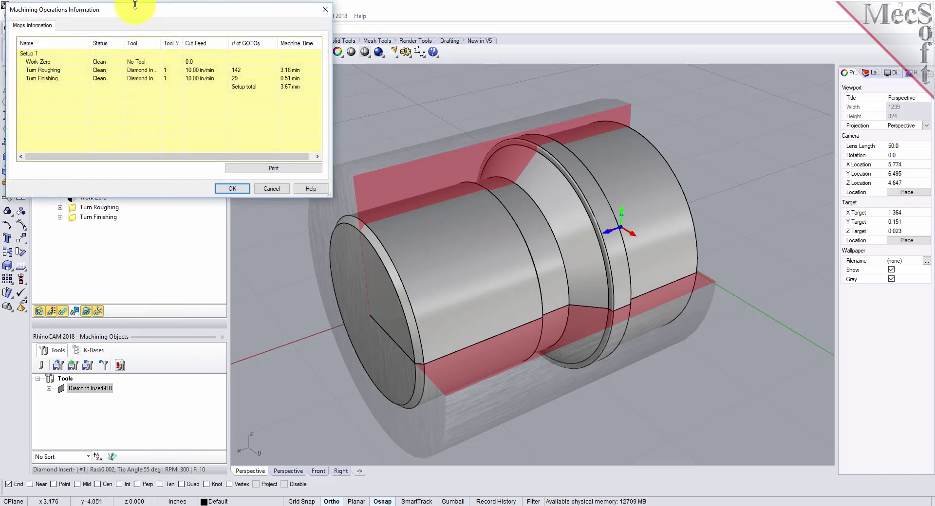
drag(139, 15, 389, 150)
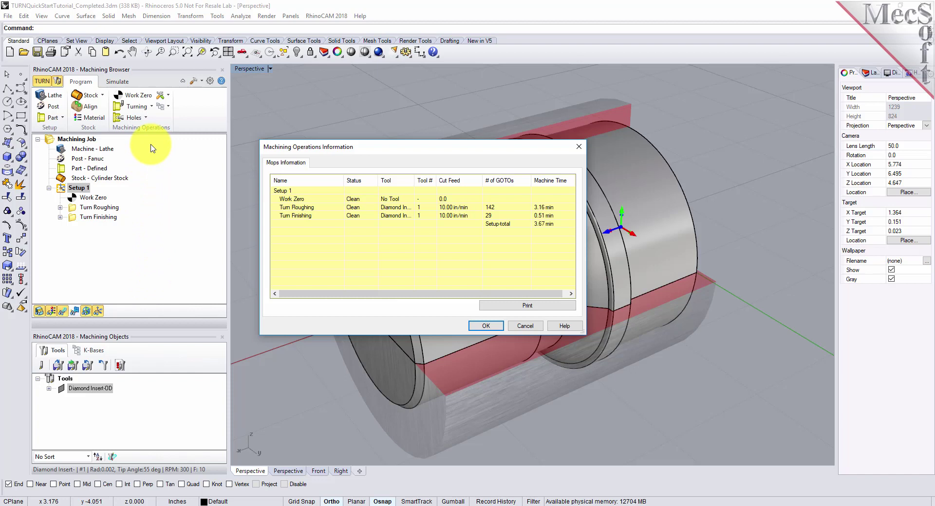
click(485, 326)
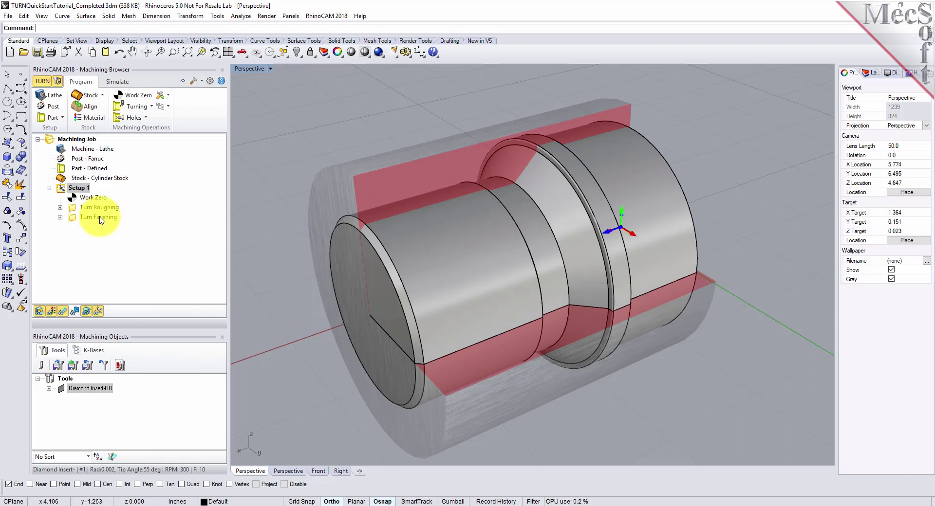
Step: Generate shop documentation for Setup 1 with Template1, replacing the existing TURNQuickStartTutorial_Completed.htm file
right_click(81, 190)
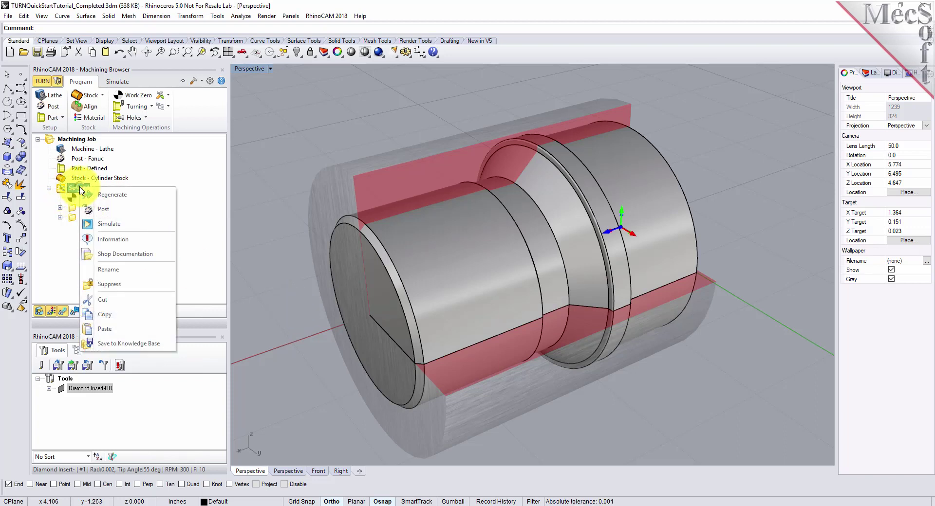
click(165, 257)
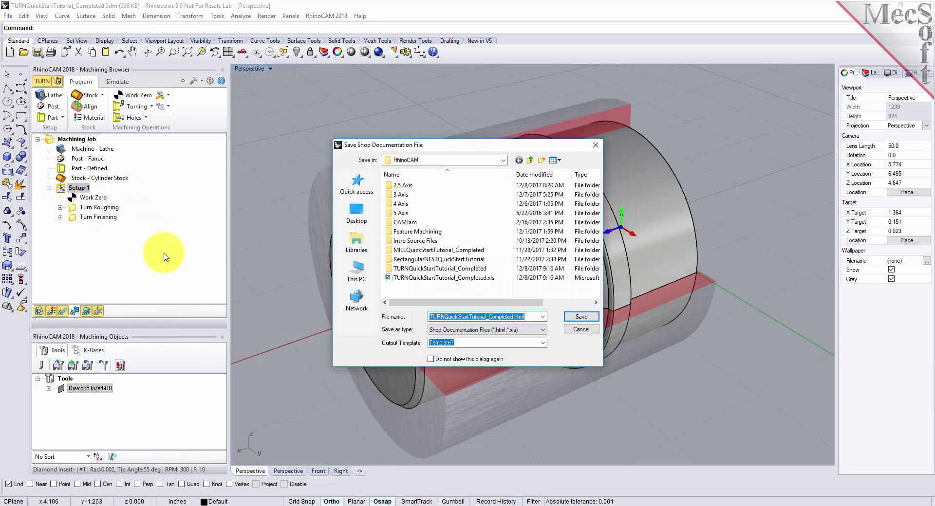
click(542, 343)
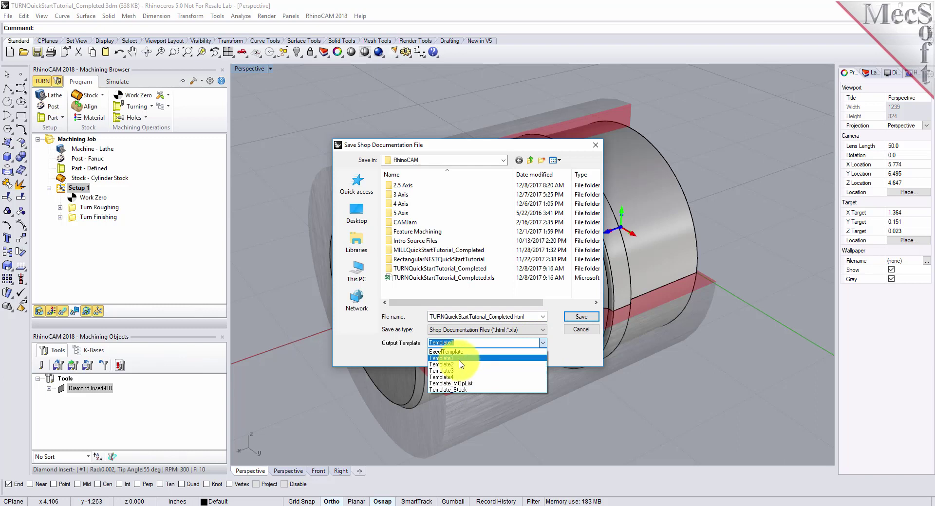
click(457, 359)
click(575, 317)
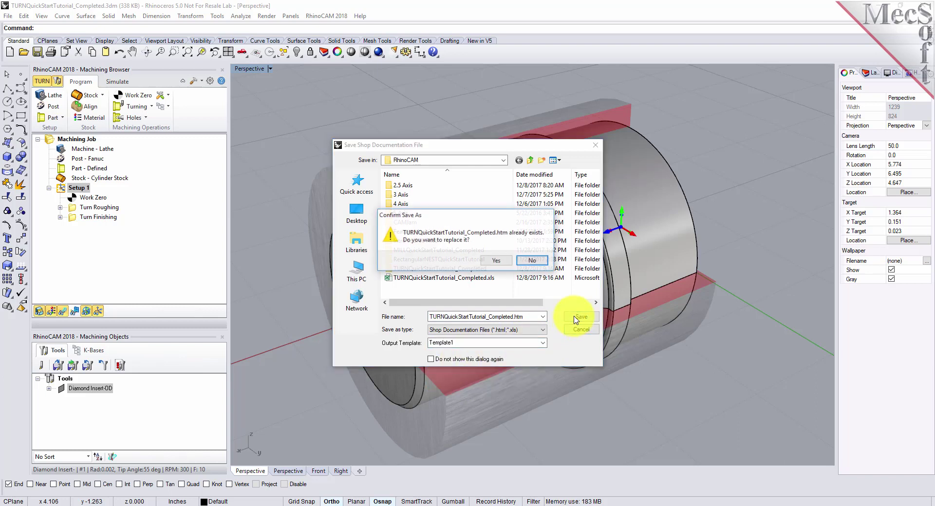
click(496, 261)
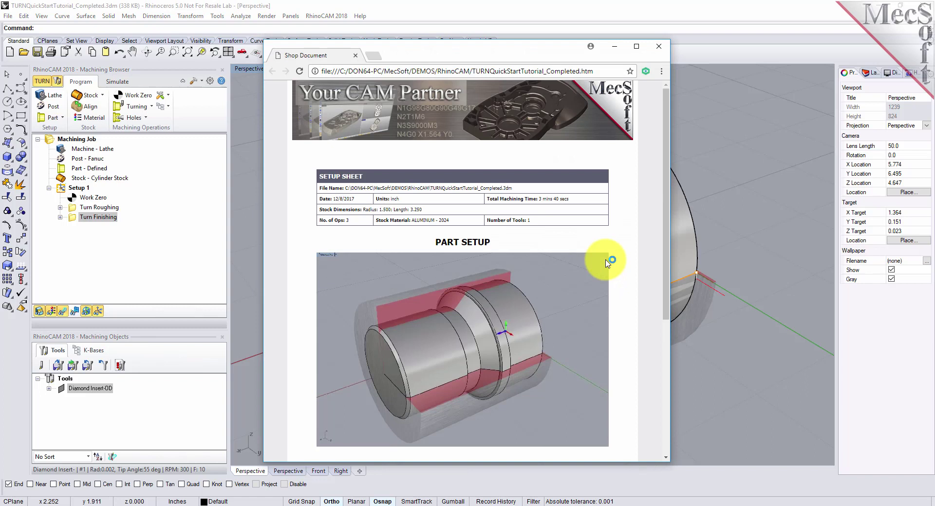
Step: Examine the shop document's stock material entry, part setup image and operations list
drag(428, 208, 404, 220)
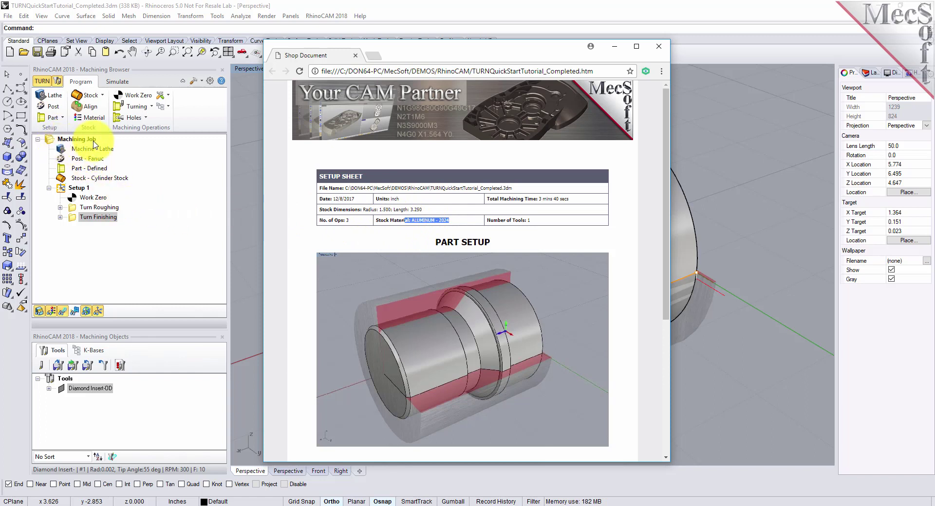
click(623, 239)
scroll(626, 240, down, 3)
scroll(626, 240, down, 2)
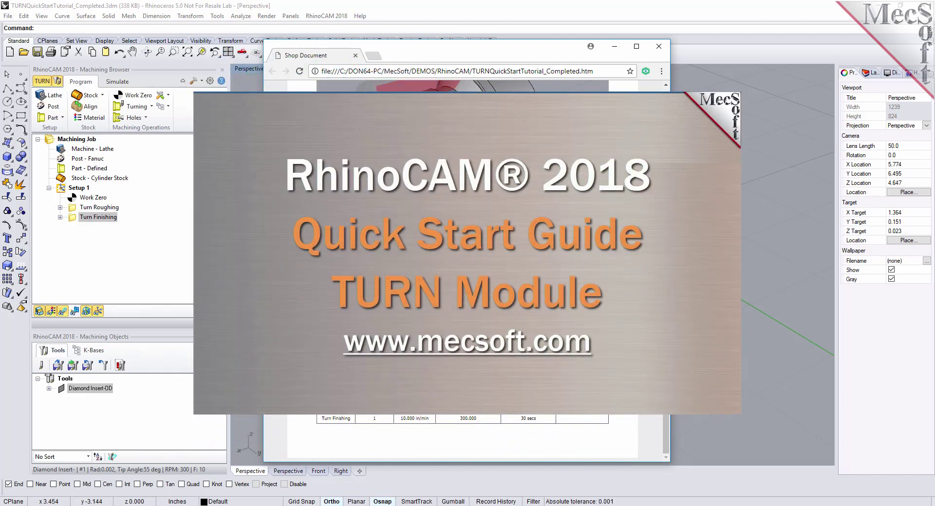
scroll(626, 241, up, 10)
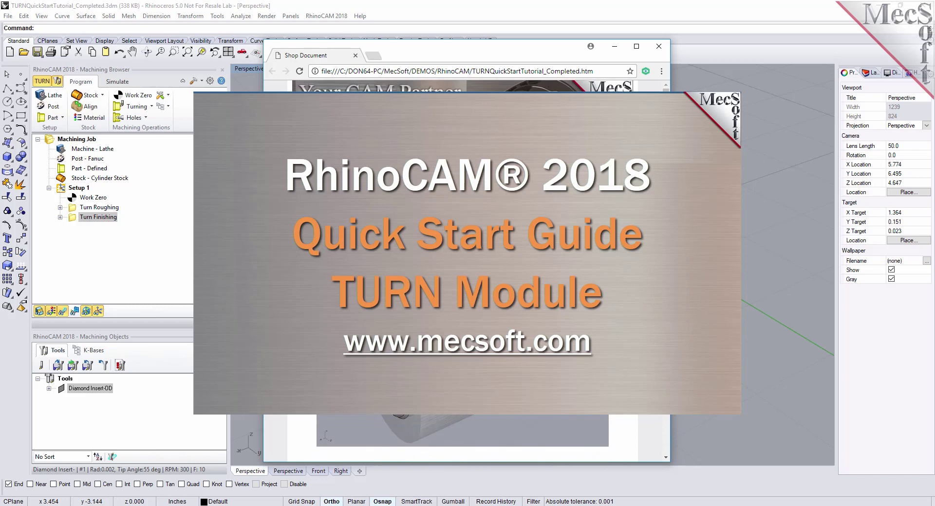